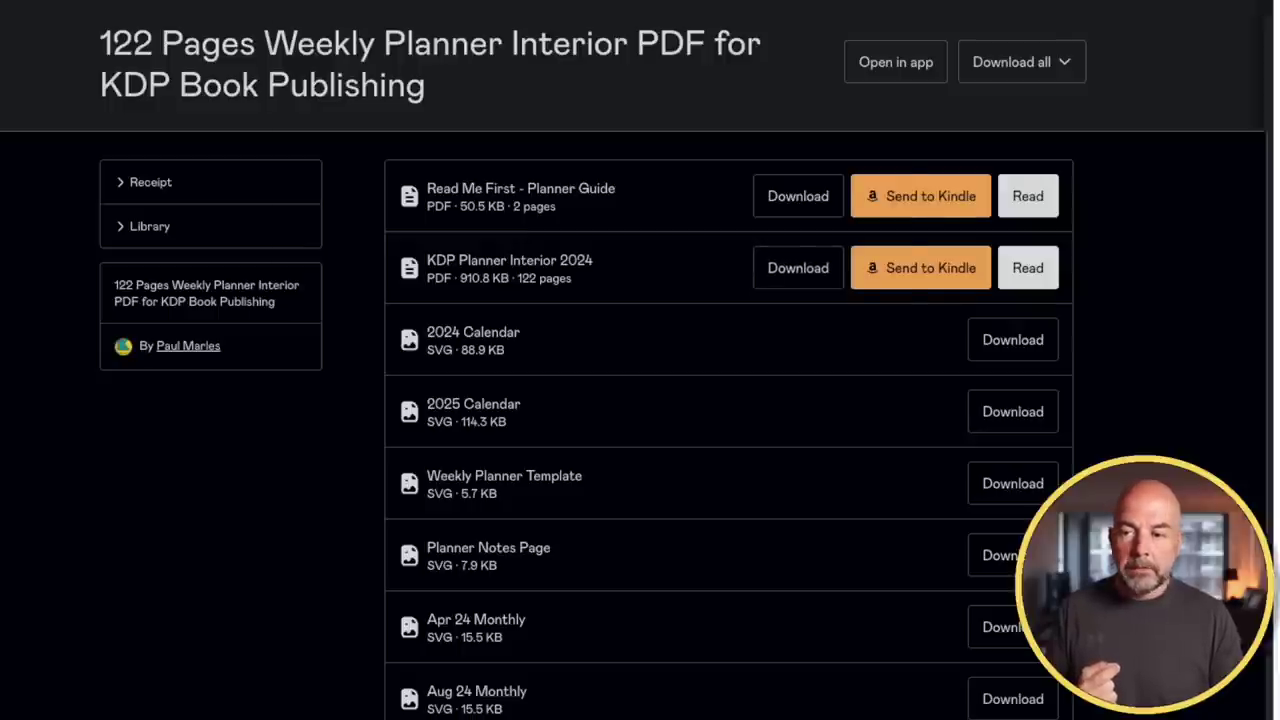
Look through the planner interior PDF, examining the yearly calendars, monthly grids, weekly pages and notes pages
{"action": "scroll", "coordinate": [650, 322], "scroll_direction": "down", "scroll_amount": 15}
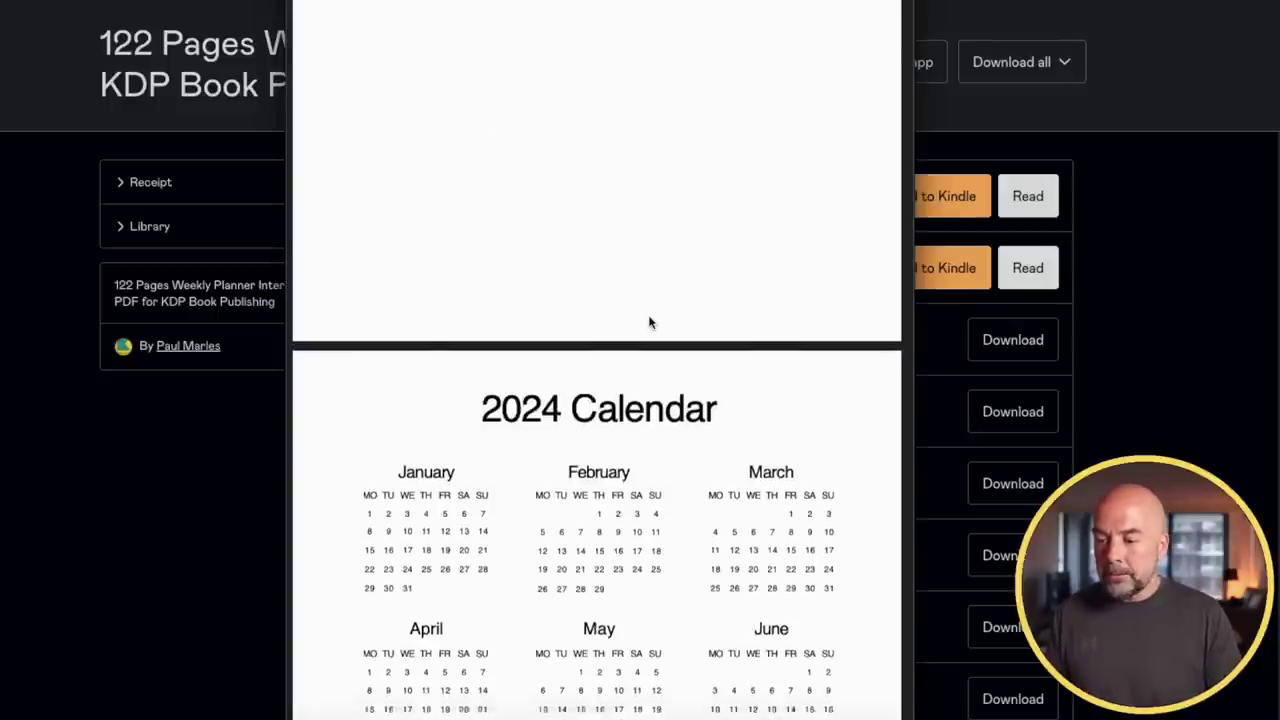
{"action": "scroll", "coordinate": [650, 322], "scroll_direction": "down", "scroll_amount": 8}
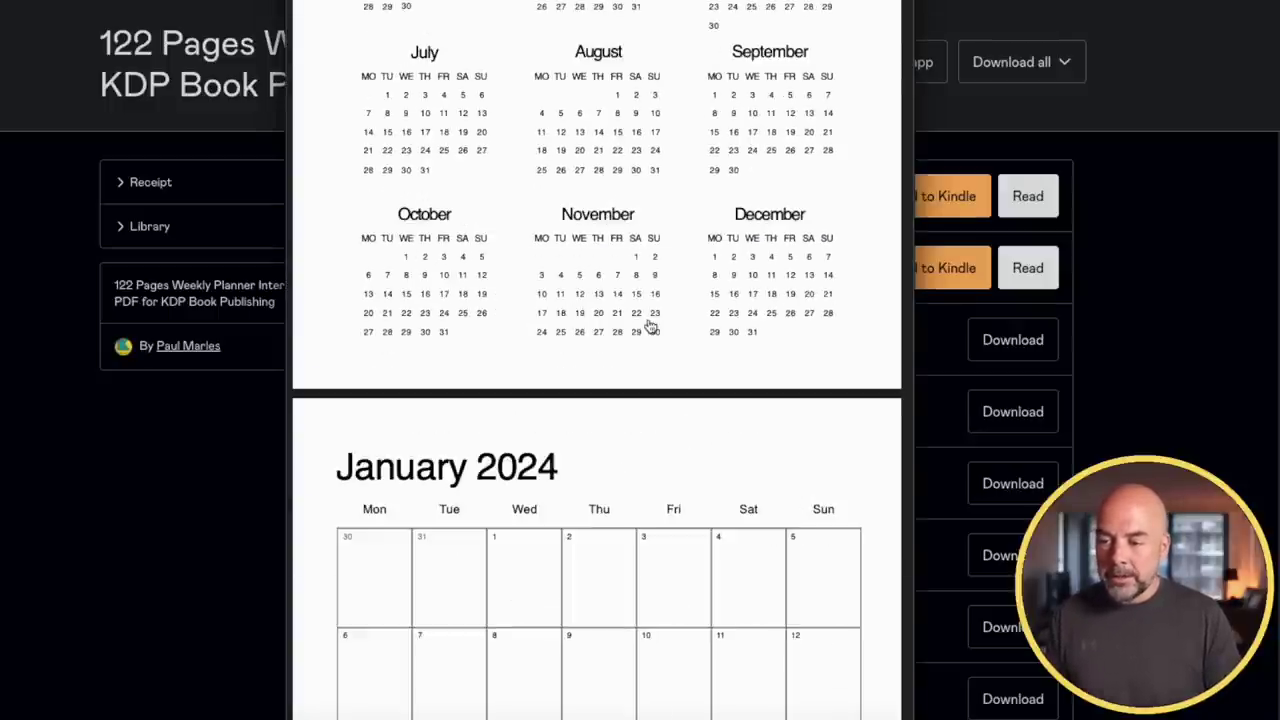
{"action": "scroll", "coordinate": [650, 326], "scroll_direction": "down", "scroll_amount": 15}
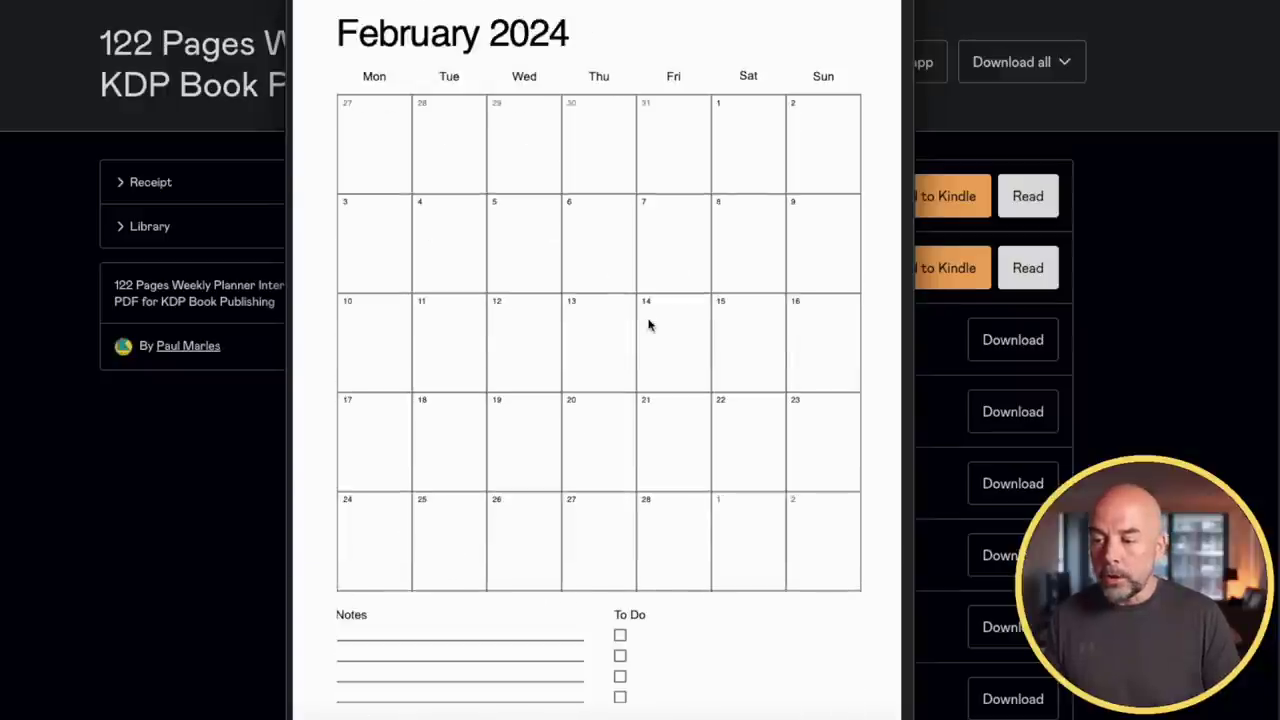
{"action": "scroll", "coordinate": [649, 320], "scroll_direction": "down", "scroll_amount": 20}
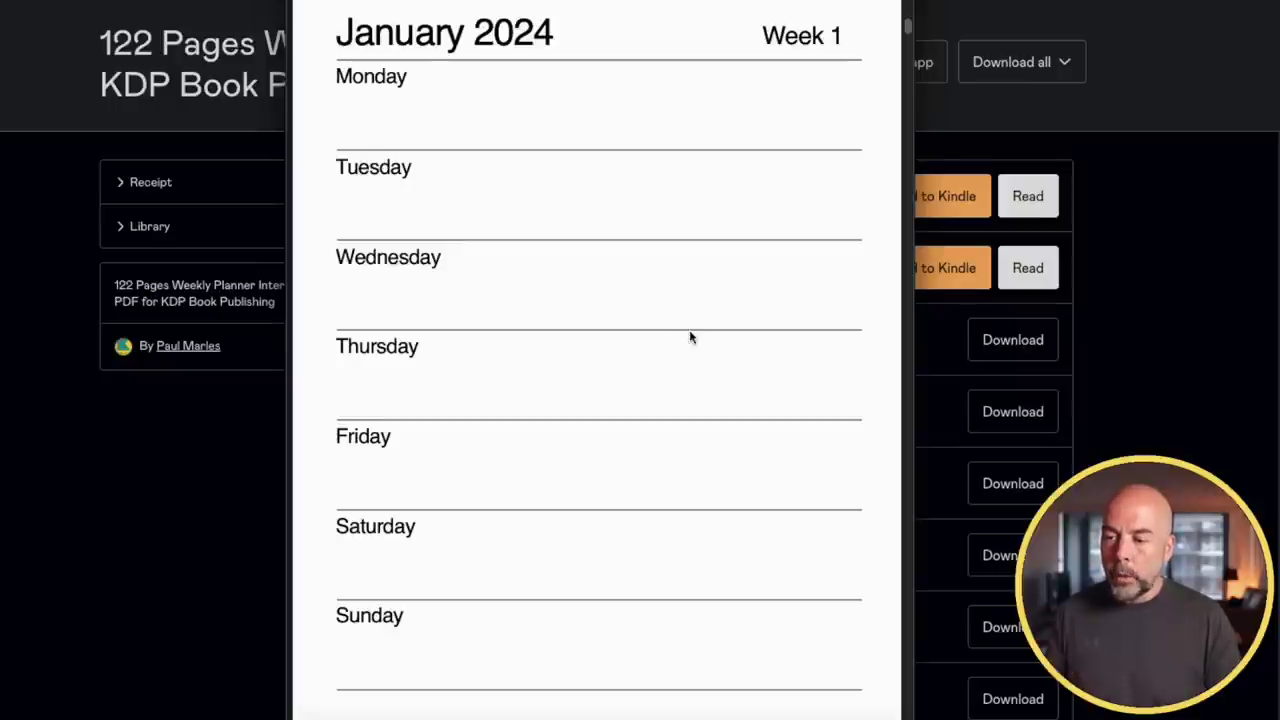
{"action": "scroll", "coordinate": [689, 337], "scroll_direction": "down", "scroll_amount": 1}
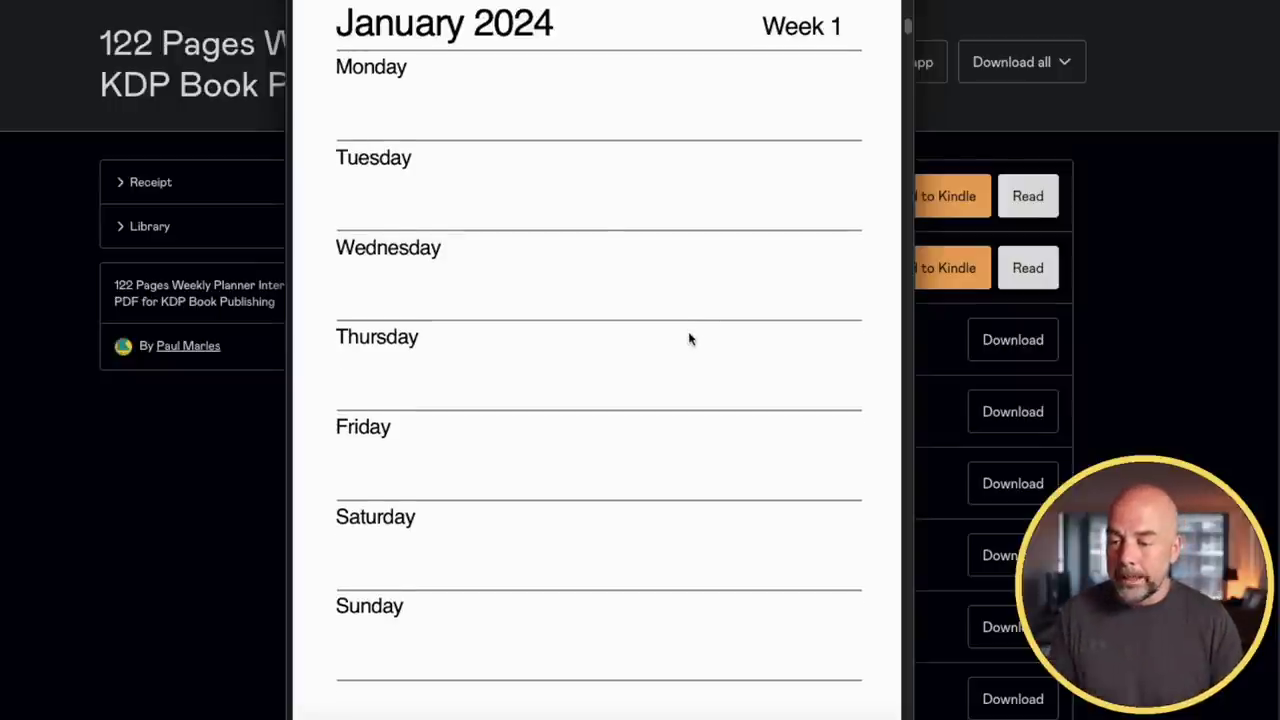
{"action": "scroll", "coordinate": [689, 339], "scroll_direction": "down", "scroll_amount": 8}
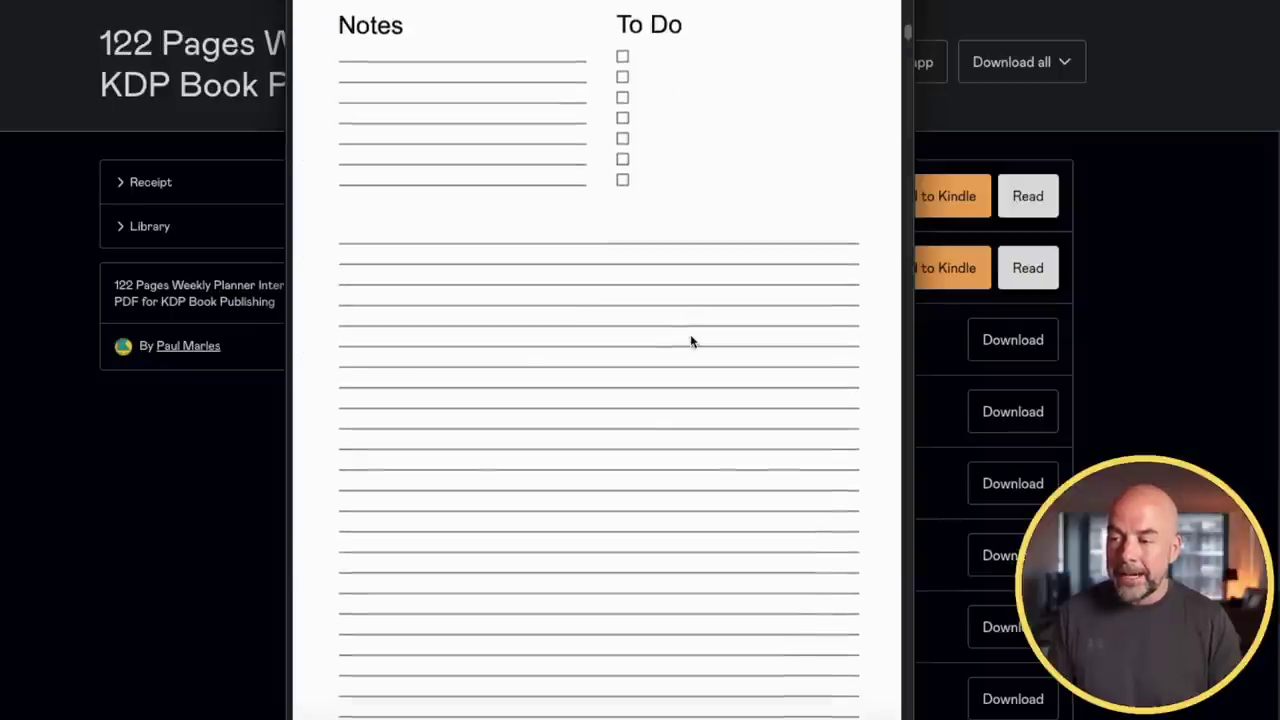
{"action": "scroll", "coordinate": [690, 341], "scroll_direction": "down", "scroll_amount": 1}
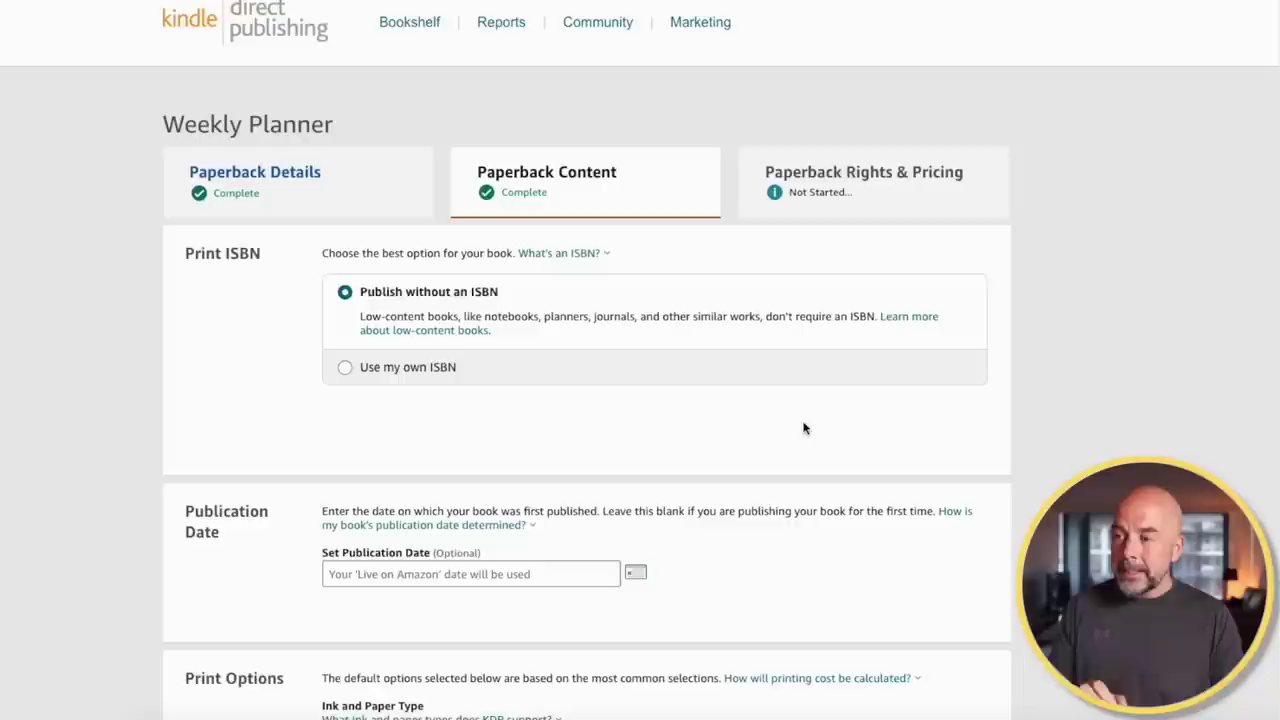
Review the Weekly Planner's paperback content in Kindle Direct Publishing, covering trim size, bleed, cover finish and manuscript upload
{"action": "scroll", "coordinate": [805, 426], "scroll_direction": "down", "scroll_amount": 5}
{"action": "scroll", "coordinate": [805, 428], "scroll_direction": "down", "scroll_amount": 6}
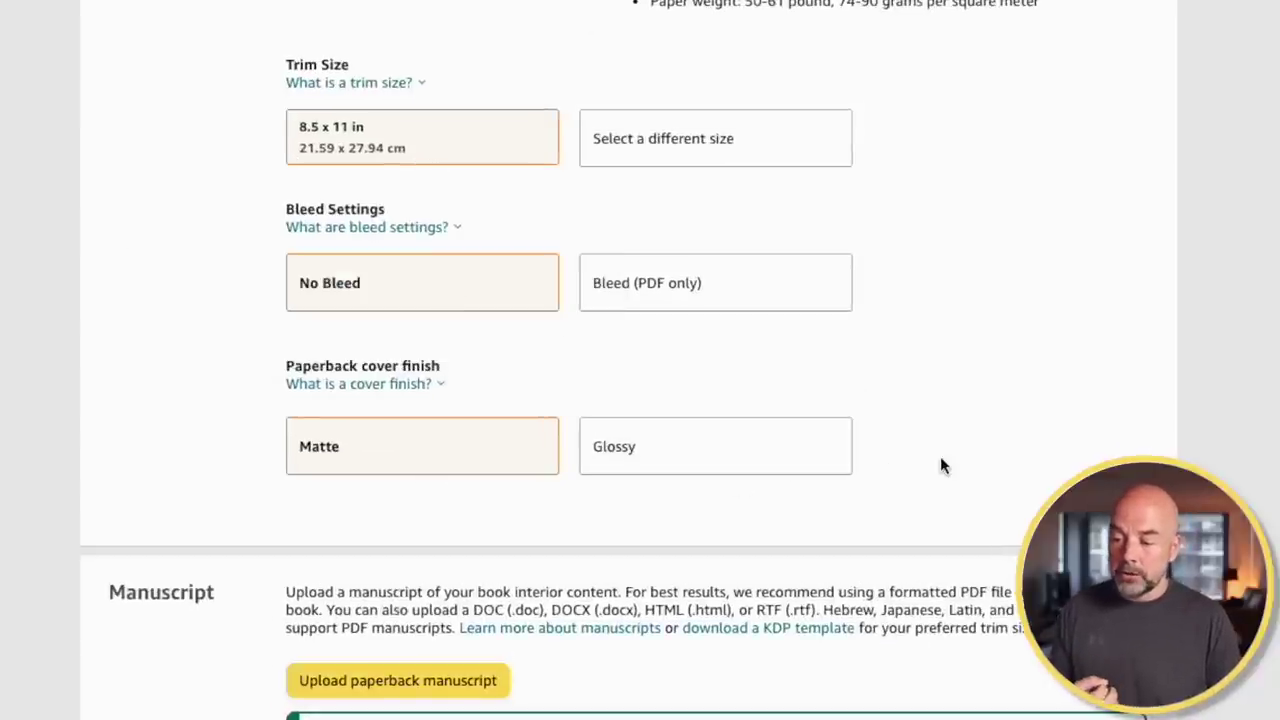
{"action": "scroll", "coordinate": [940, 463], "scroll_direction": "down", "scroll_amount": 1}
{"action": "scroll", "coordinate": [948, 462], "scroll_direction": "down", "scroll_amount": 2}
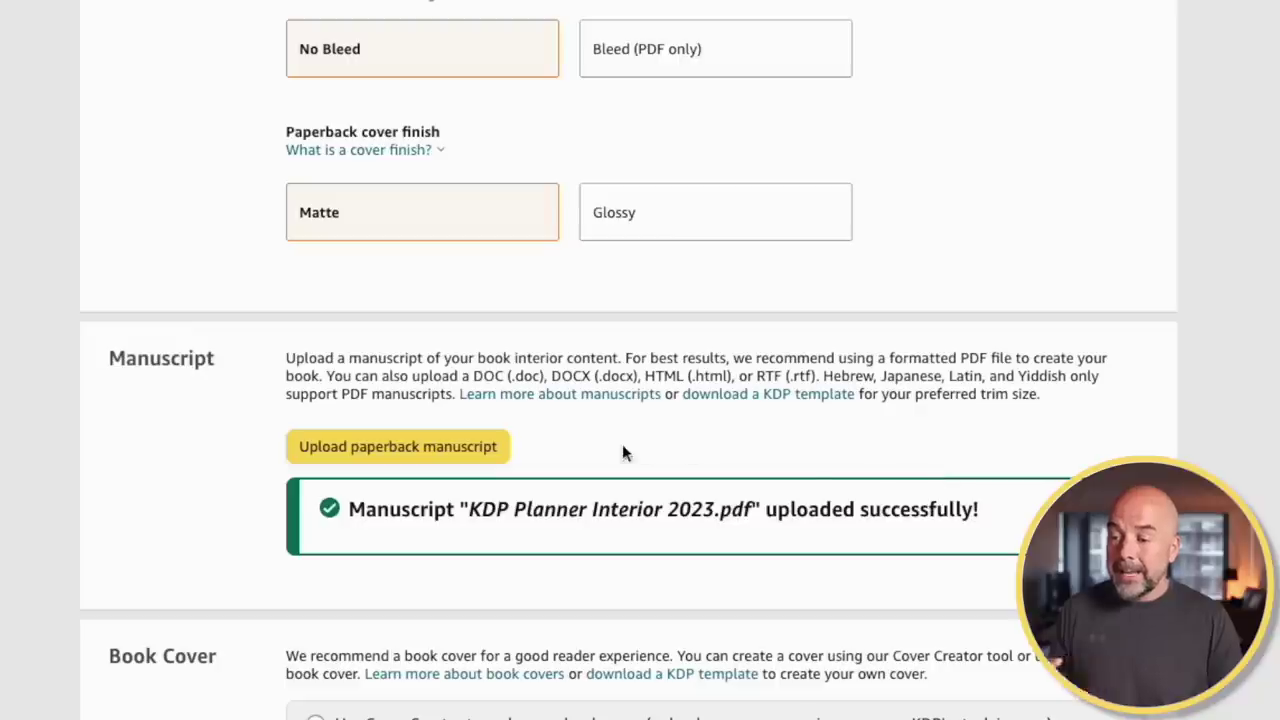
{"action": "left_click", "coordinate": [470, 452]}
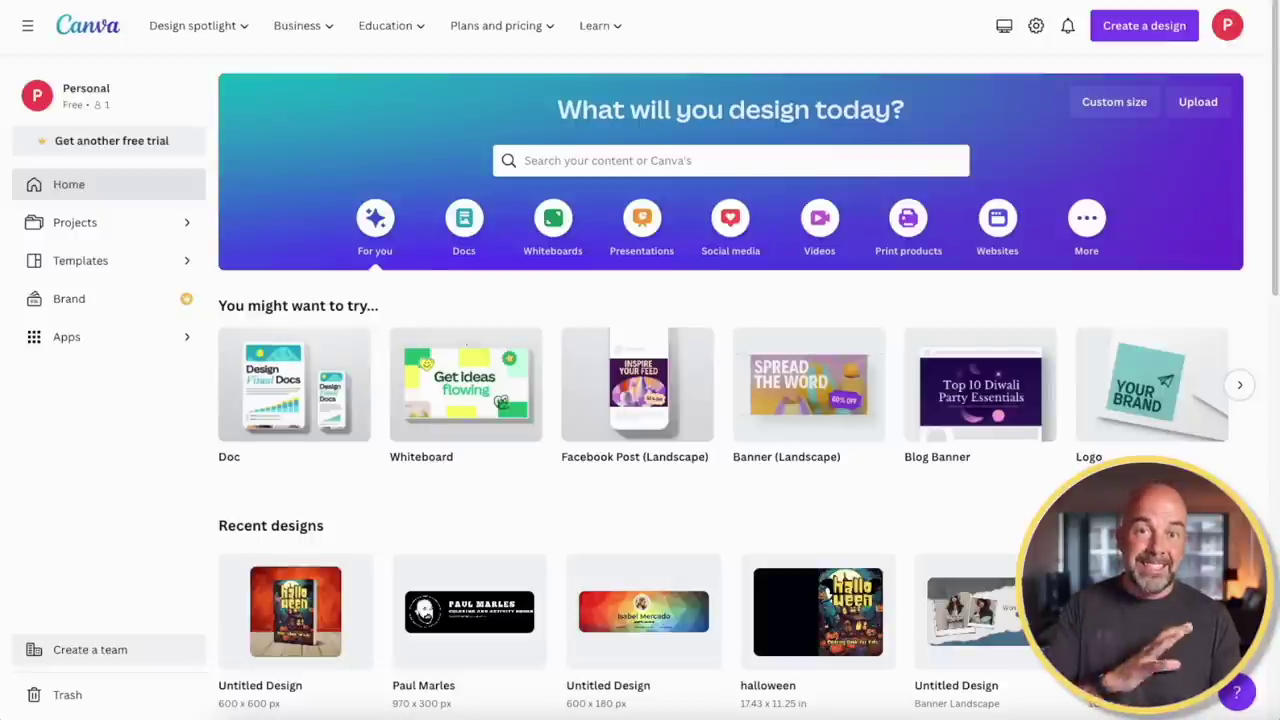
Upload the KDP Planner Interior 2024 PDF to Canva and open it as an editable design
{"action": "left_click_drag", "start_coordinate": [1279, 440], "coordinate": [1022, 412]}
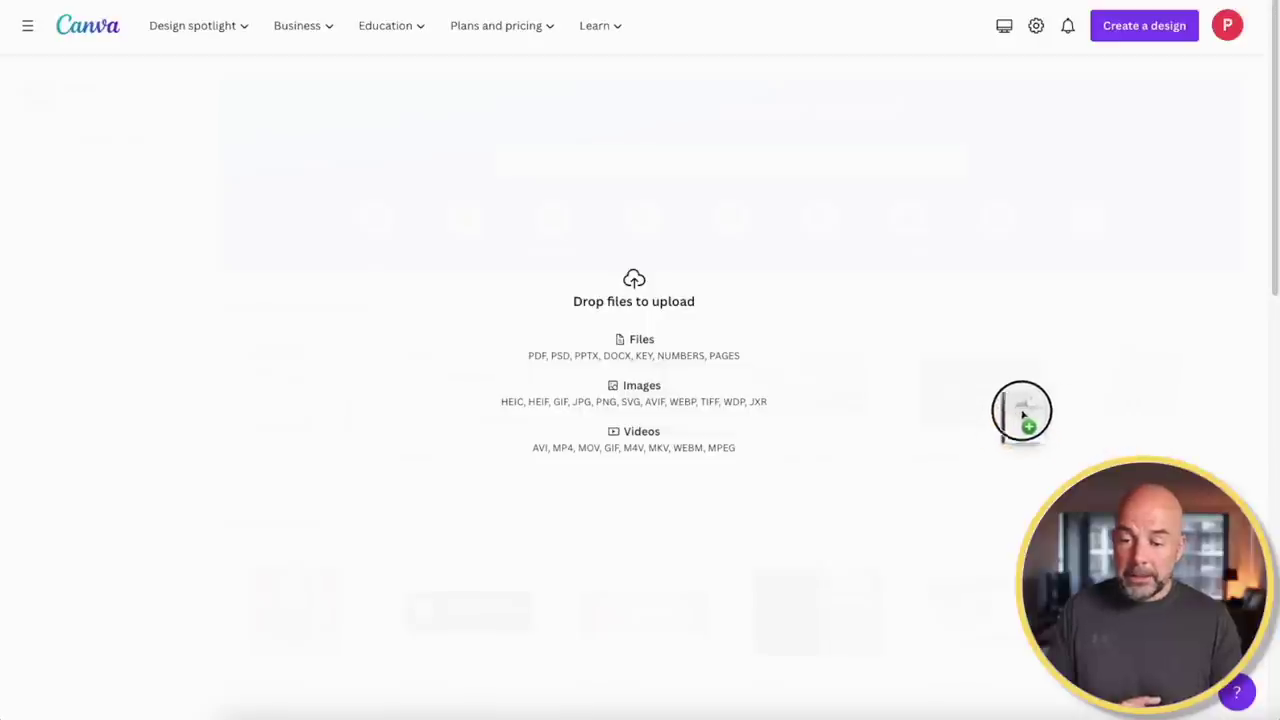
{"action": "left_click_drag", "start_coordinate": [632, 388], "coordinate": [632, 390]}
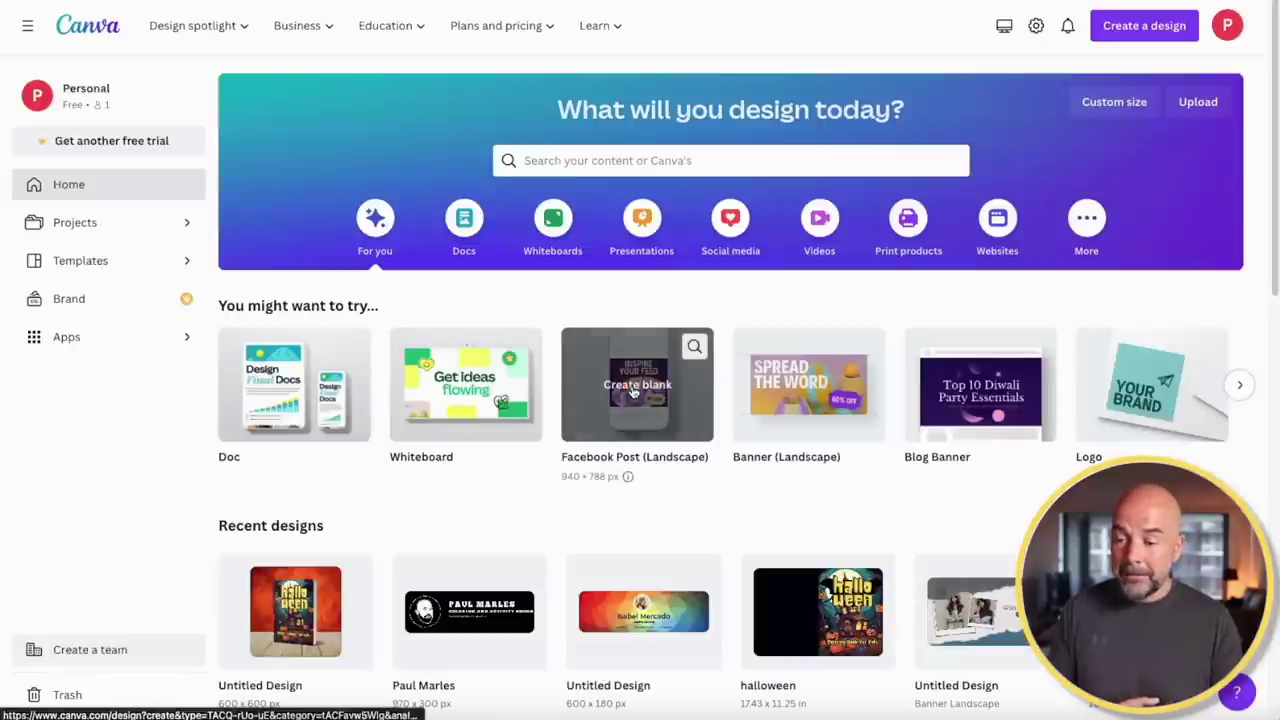
{"action": "left_click", "coordinate": [296, 618]}
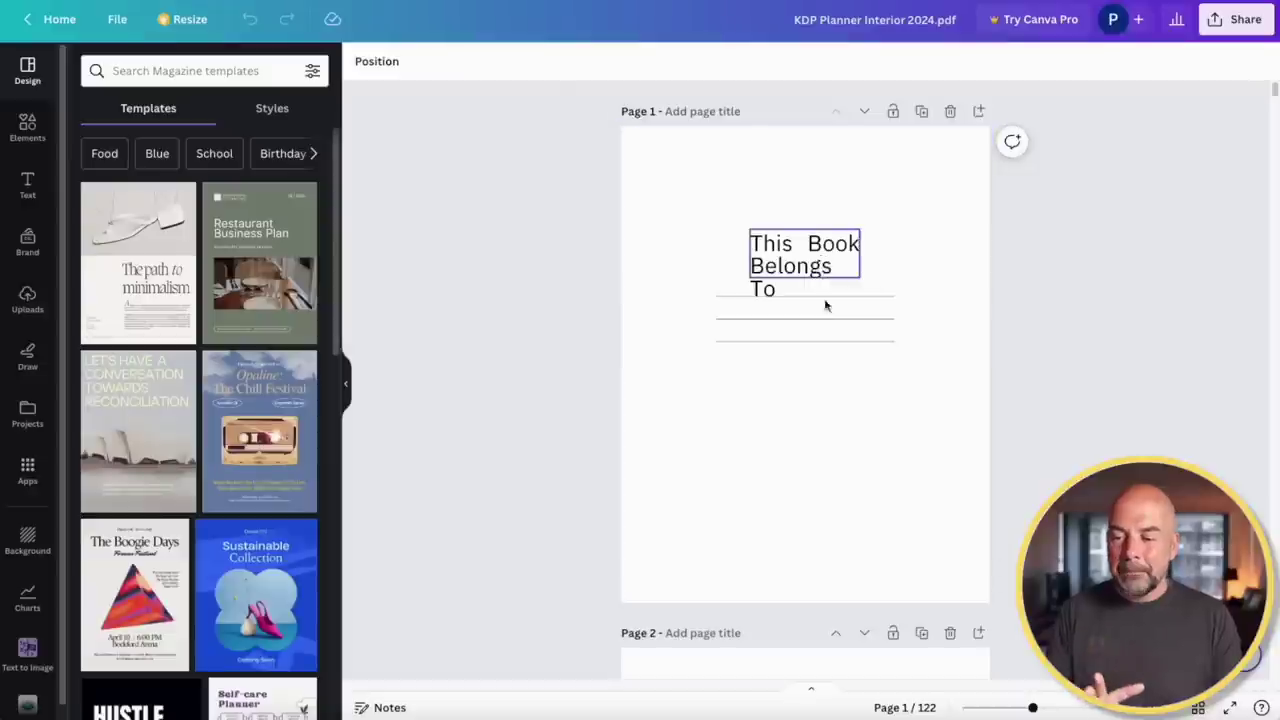
Check the text and layout of the imported planner's title page, yearly calendars, monthly grids and notes pages
{"action": "scroll", "coordinate": [826, 303], "scroll_direction": "down", "scroll_amount": 3}
{"action": "scroll", "coordinate": [850, 393], "scroll_direction": "up", "scroll_amount": 3}
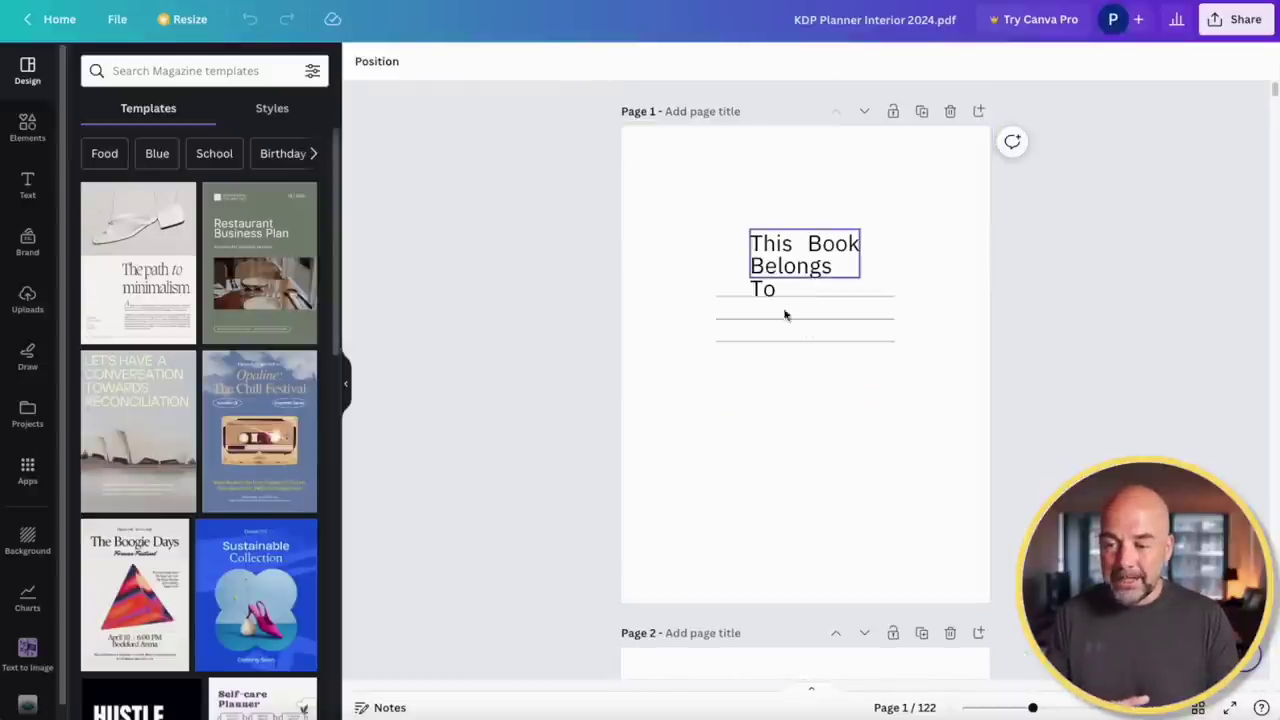
{"action": "scroll", "coordinate": [846, 450], "scroll_direction": "down", "scroll_amount": 3}
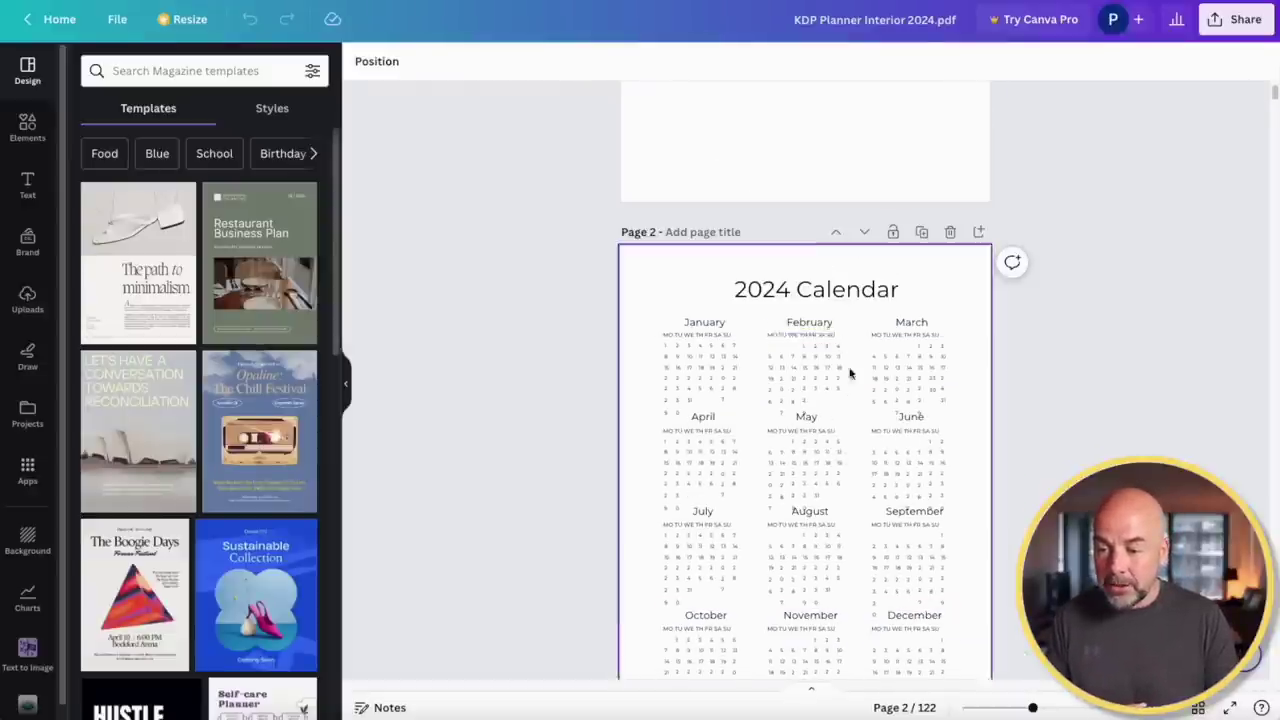
{"action": "scroll", "coordinate": [843, 355], "scroll_direction": "down", "scroll_amount": 2}
{"action": "scroll", "coordinate": [846, 433], "scroll_direction": "down", "scroll_amount": 3}
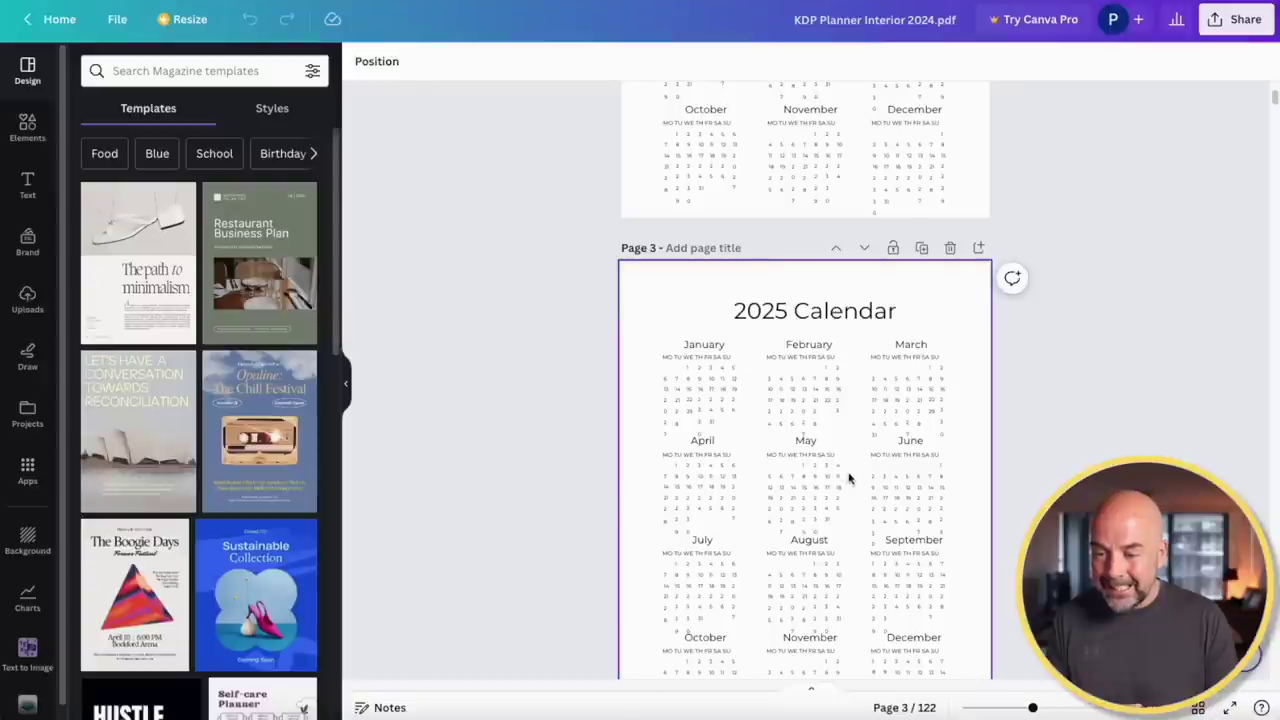
{"action": "scroll", "coordinate": [848, 478], "scroll_direction": "down", "scroll_amount": 10}
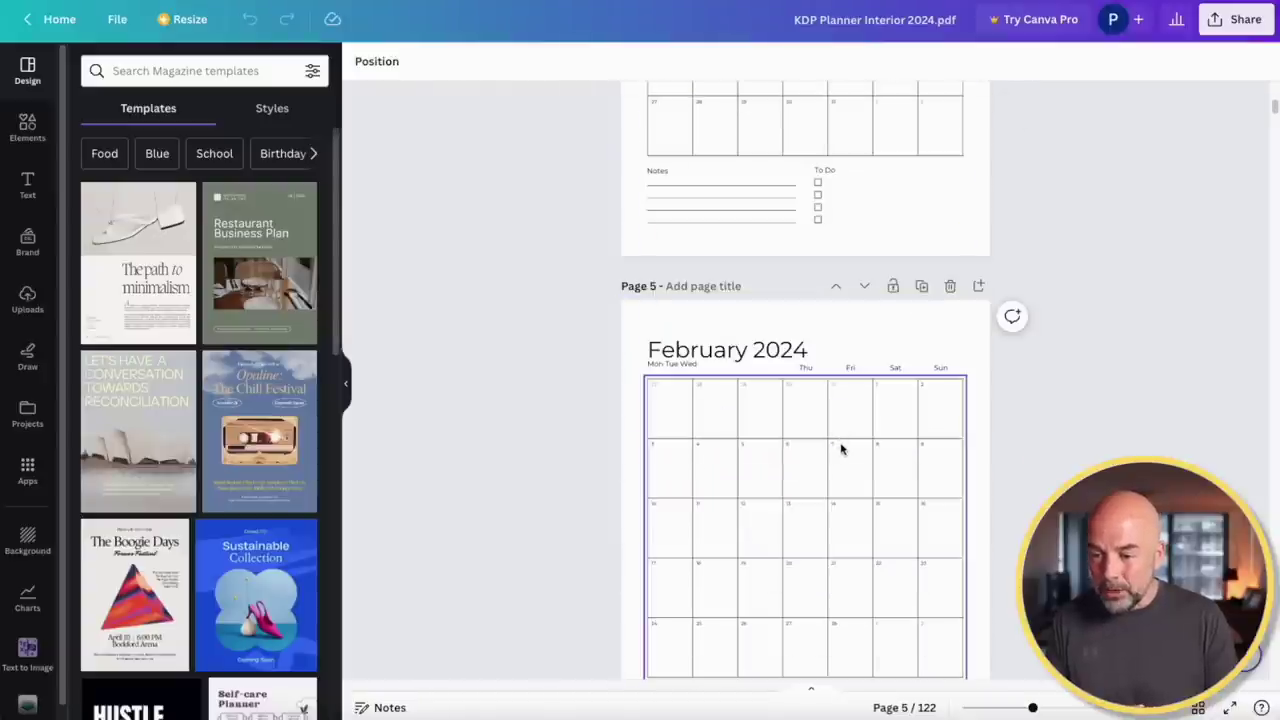
{"action": "scroll", "coordinate": [841, 449], "scroll_direction": "down", "scroll_amount": 9}
{"action": "scroll", "coordinate": [841, 449], "scroll_direction": "down", "scroll_amount": 1}
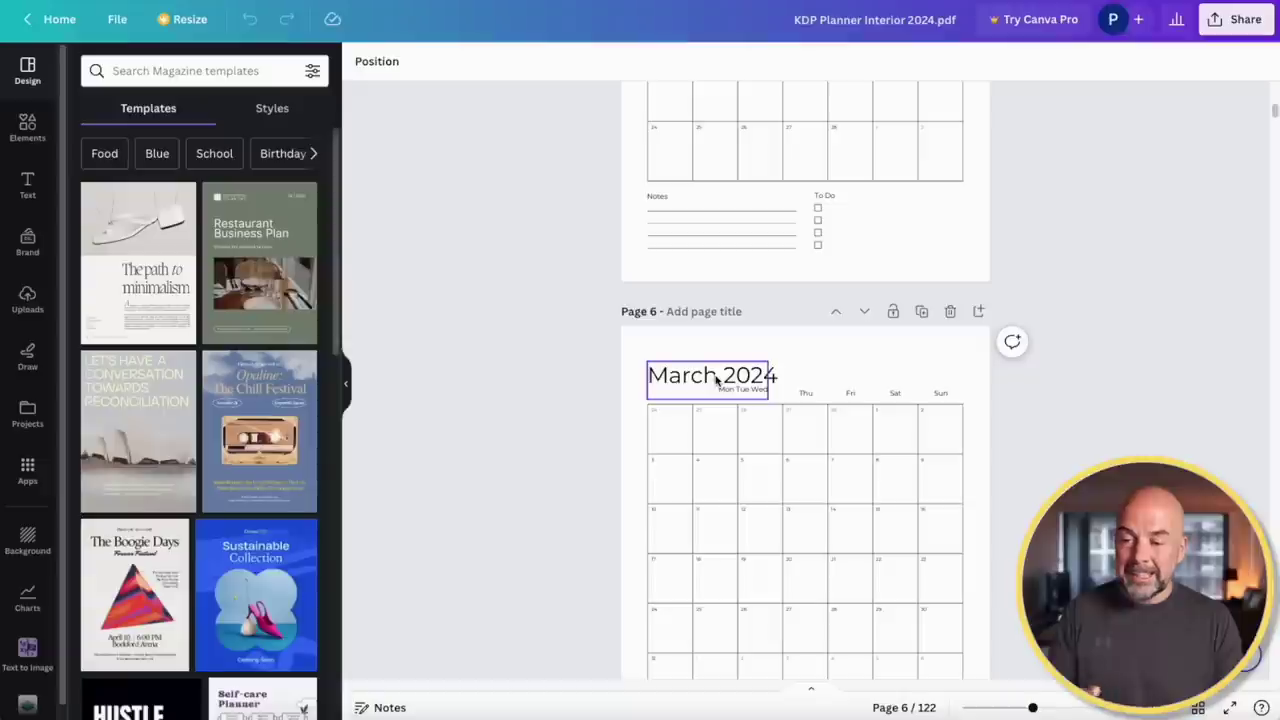
{"action": "scroll", "coordinate": [894, 300], "scroll_direction": "down", "scroll_amount": 20}
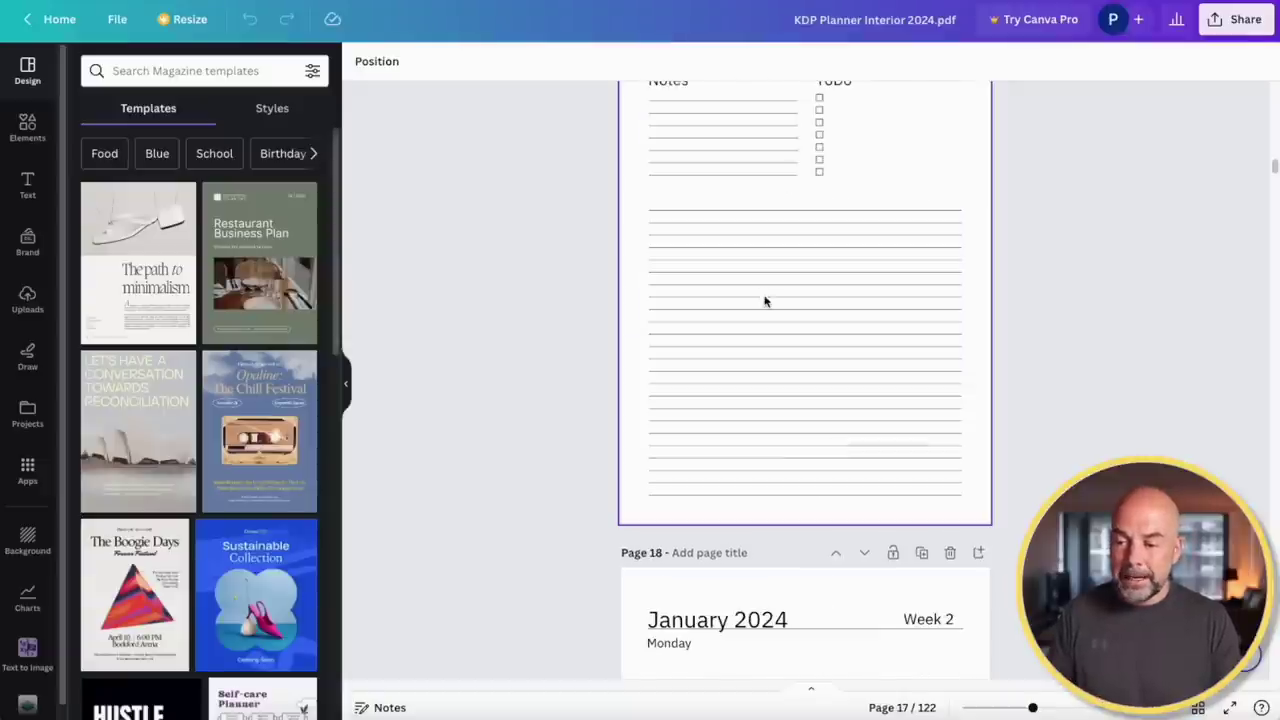
{"action": "left_click", "coordinate": [776, 212]}
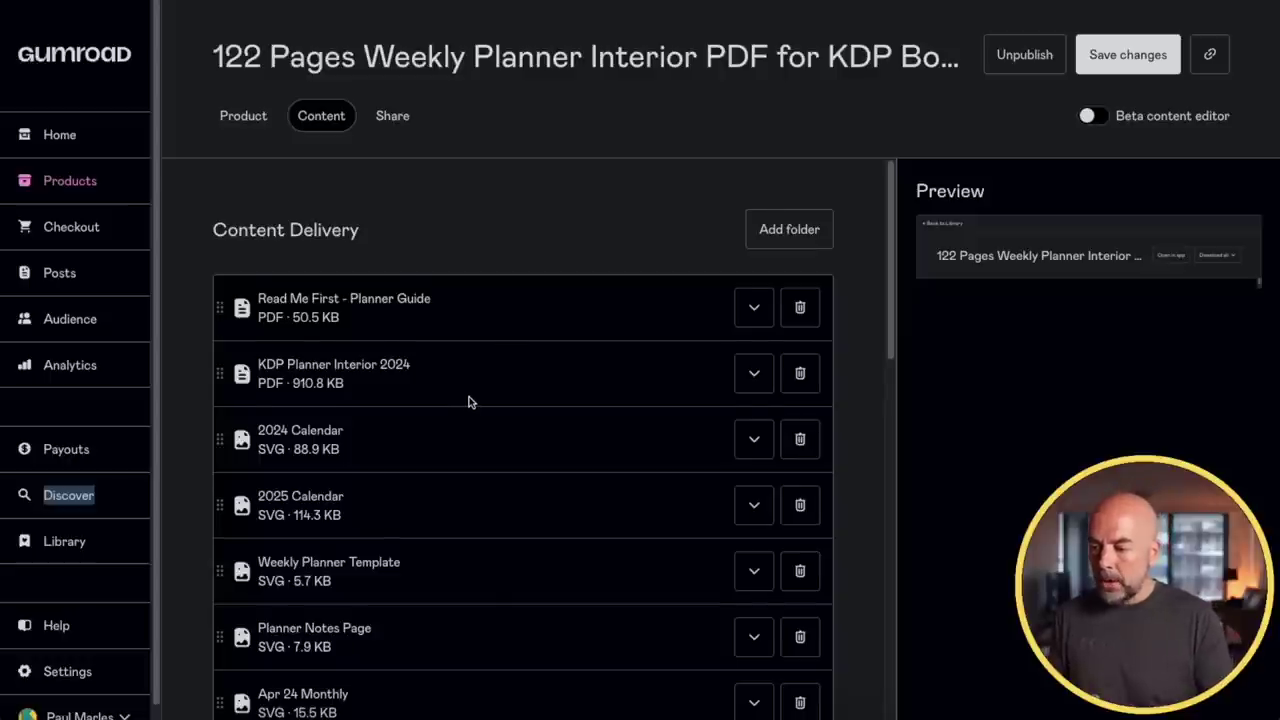
Review the PDF and SVG files listed in the weekly planner product's content delivery on Gumroad
{"action": "scroll", "coordinate": [468, 401], "scroll_direction": "down", "scroll_amount": 2}
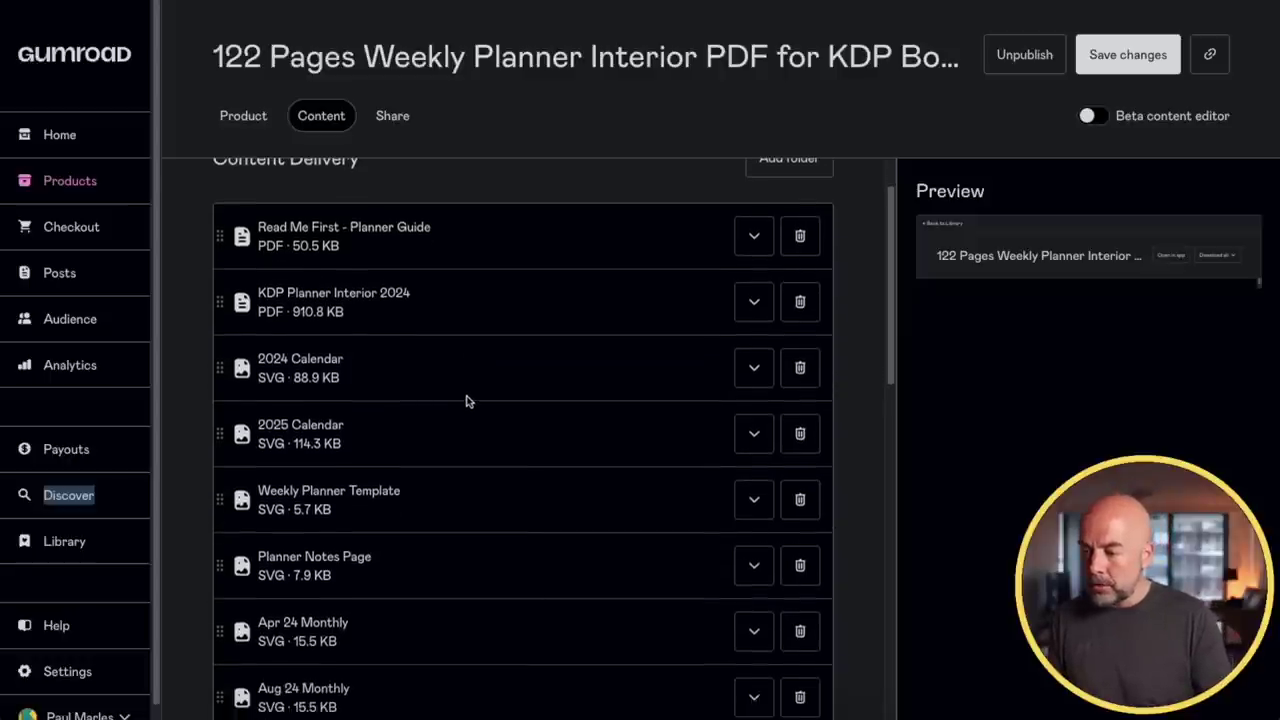
{"action": "scroll", "coordinate": [468, 401], "scroll_direction": "down", "scroll_amount": 1}
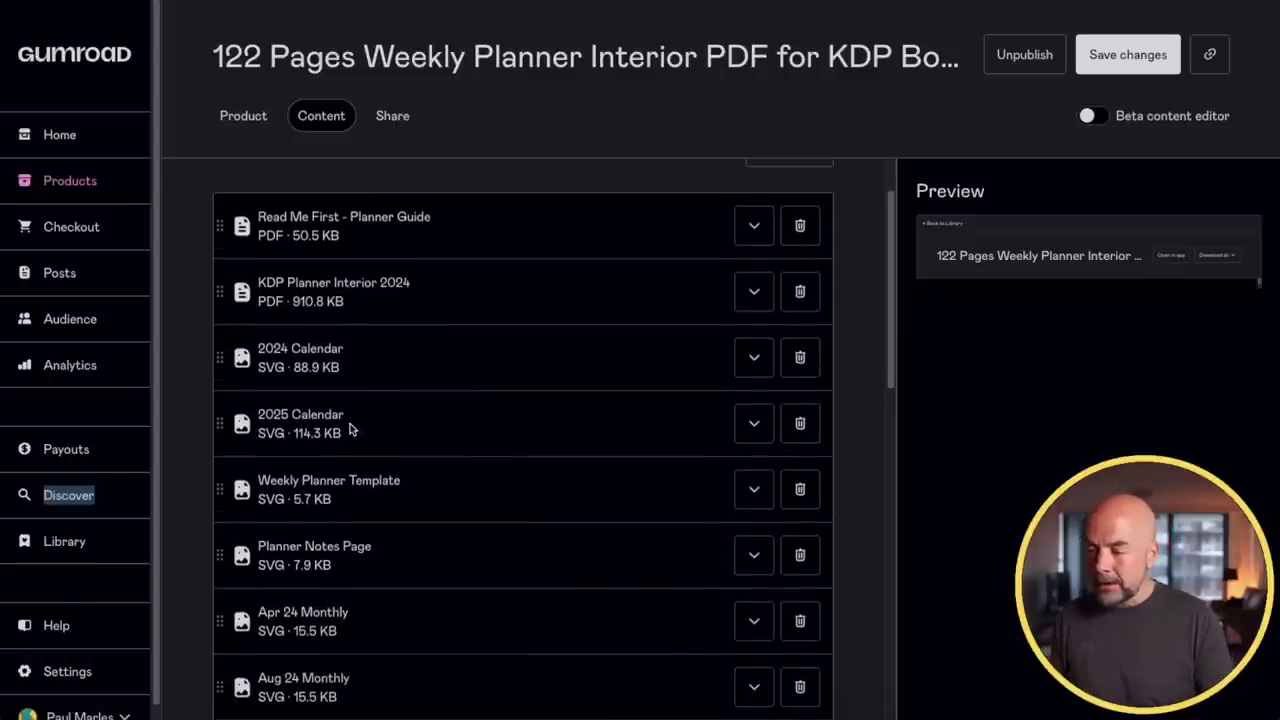
{"action": "scroll", "coordinate": [351, 429], "scroll_direction": "down", "scroll_amount": 1}
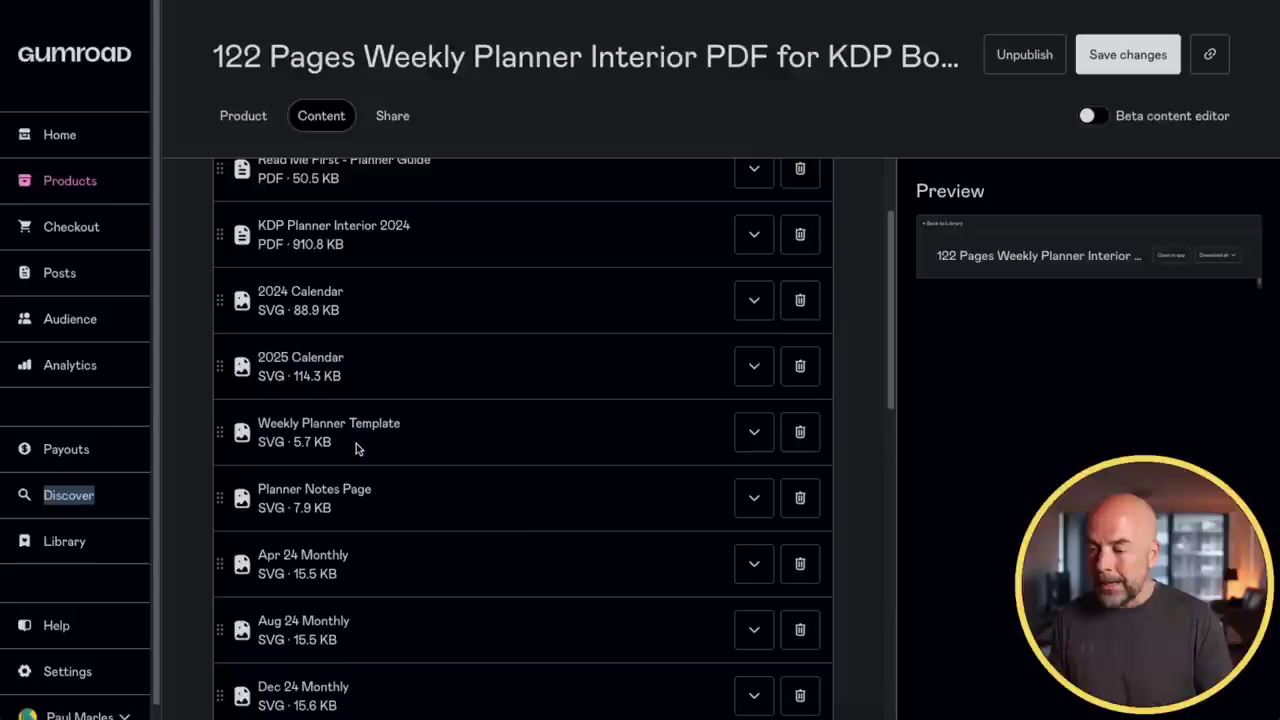
{"action": "scroll", "coordinate": [357, 449], "scroll_direction": "down", "scroll_amount": 1}
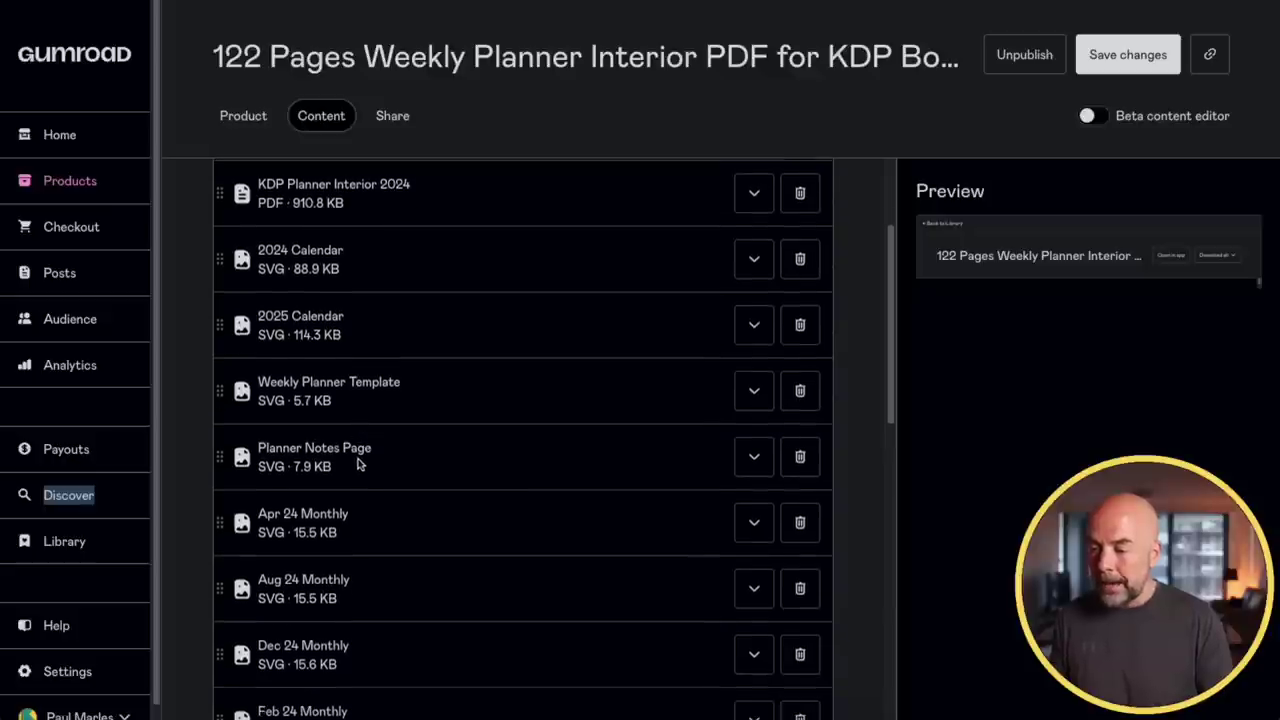
{"action": "scroll", "coordinate": [389, 491], "scroll_direction": "down", "scroll_amount": 5}
{"action": "scroll", "coordinate": [386, 420], "scroll_direction": "down", "scroll_amount": 8}
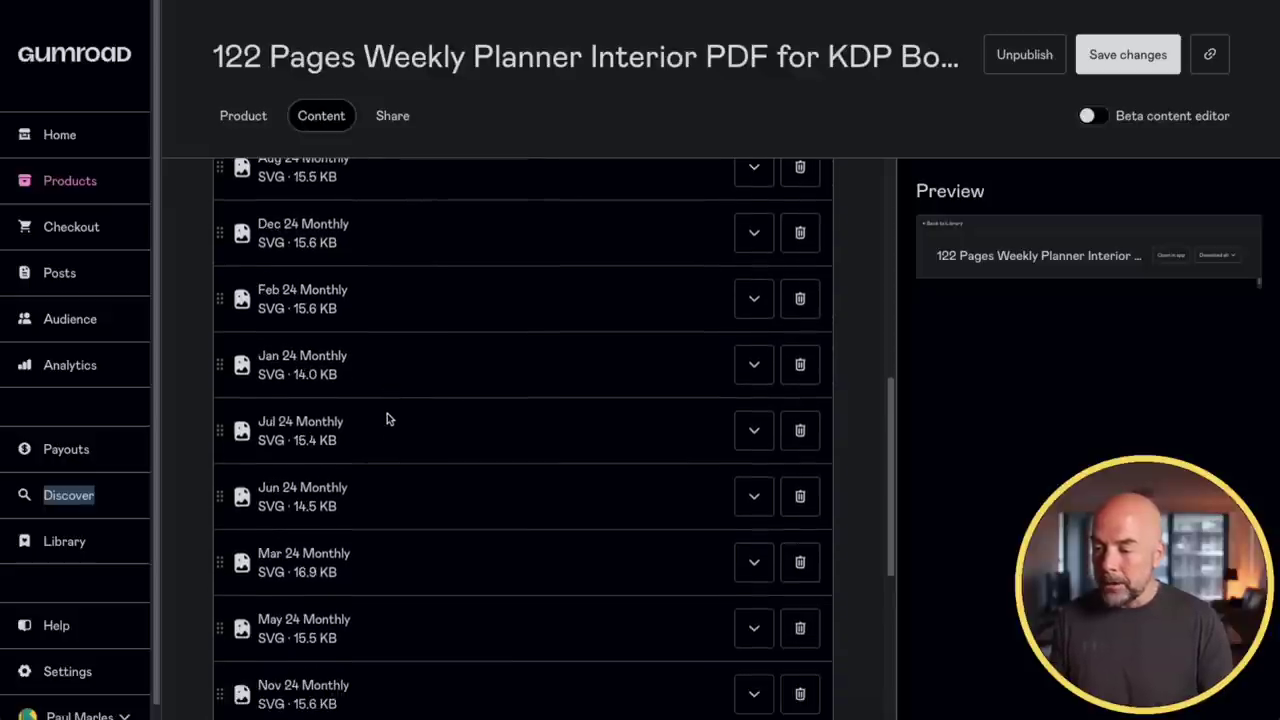
{"action": "scroll", "coordinate": [470, 427], "scroll_direction": "up", "scroll_amount": 15}
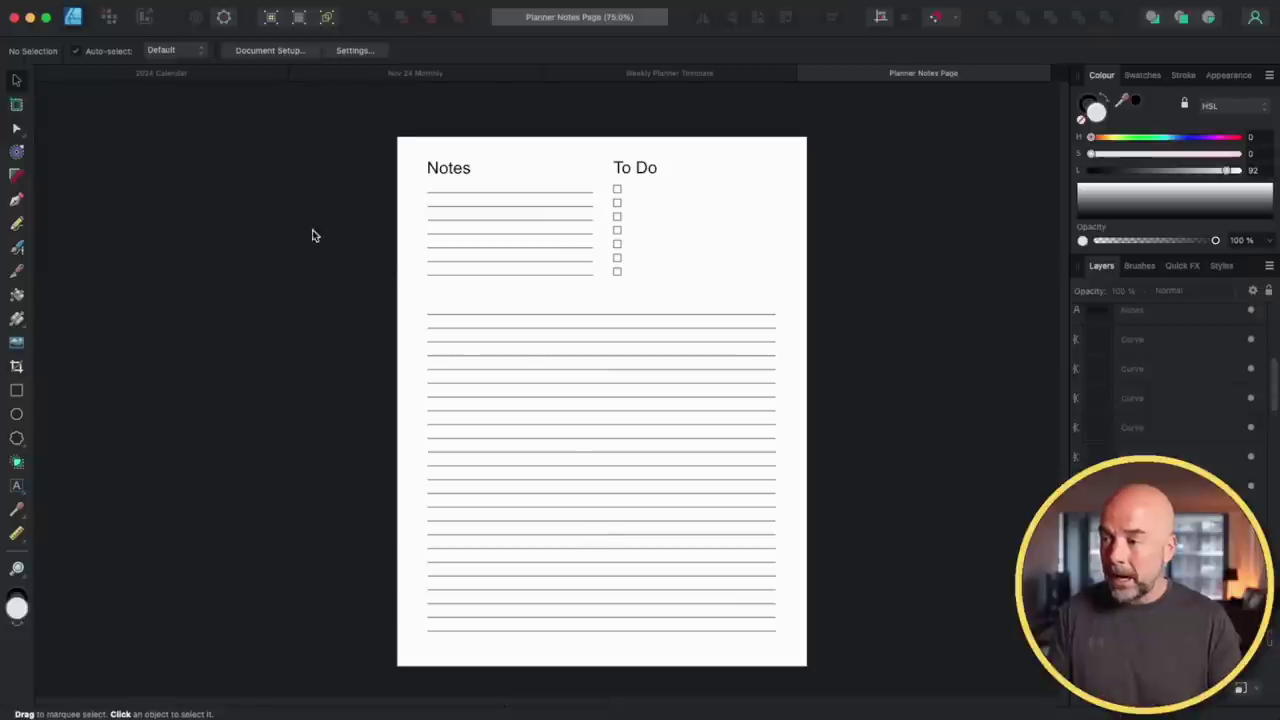
View the 2024 Calendar, Nov 24 Monthly, Weekly Planner Template and Planner Notes Page documents in Affinity Designer
{"action": "key", "text": "ctrl+Tab"}
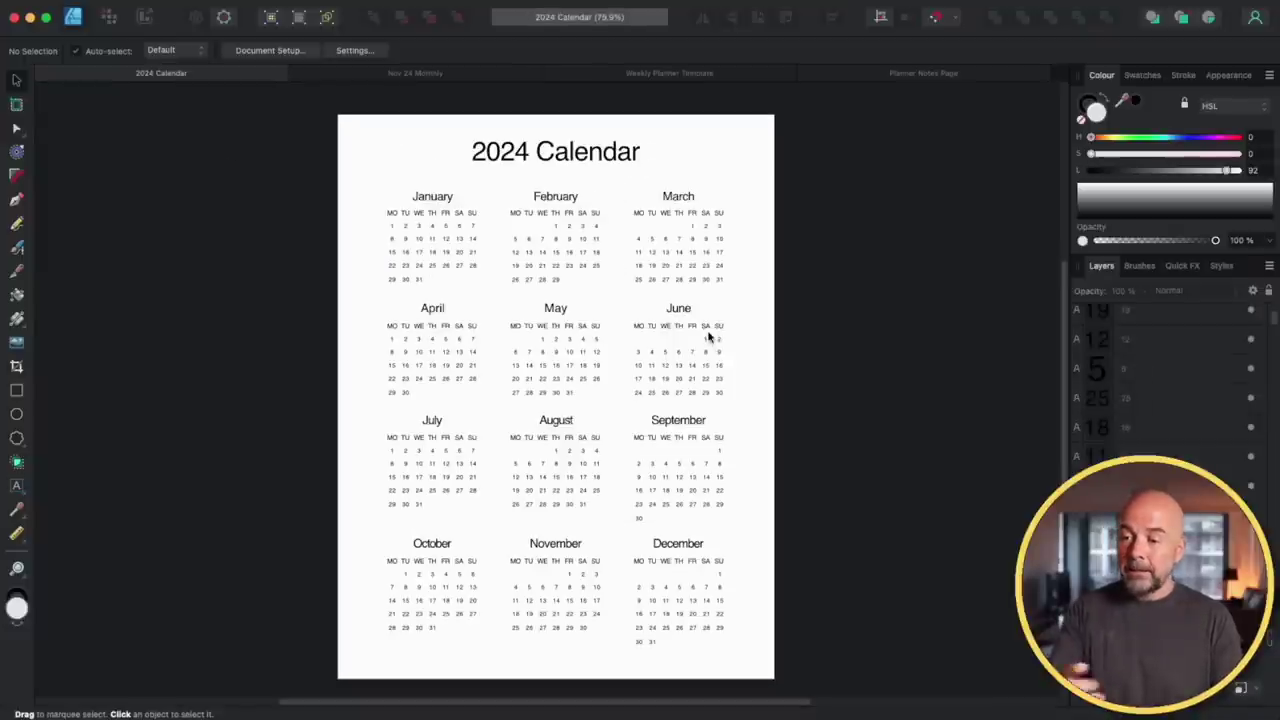
{"action": "left_click", "coordinate": [418, 76]}
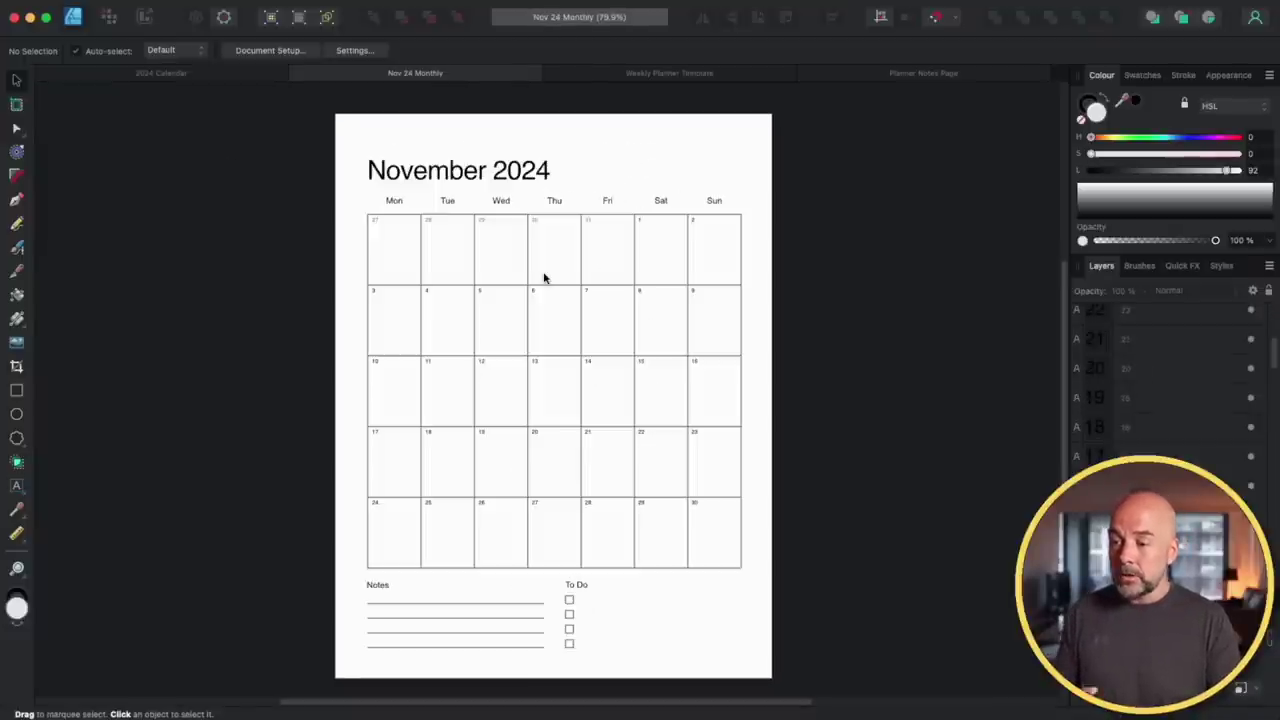
{"action": "left_click", "coordinate": [670, 74]}
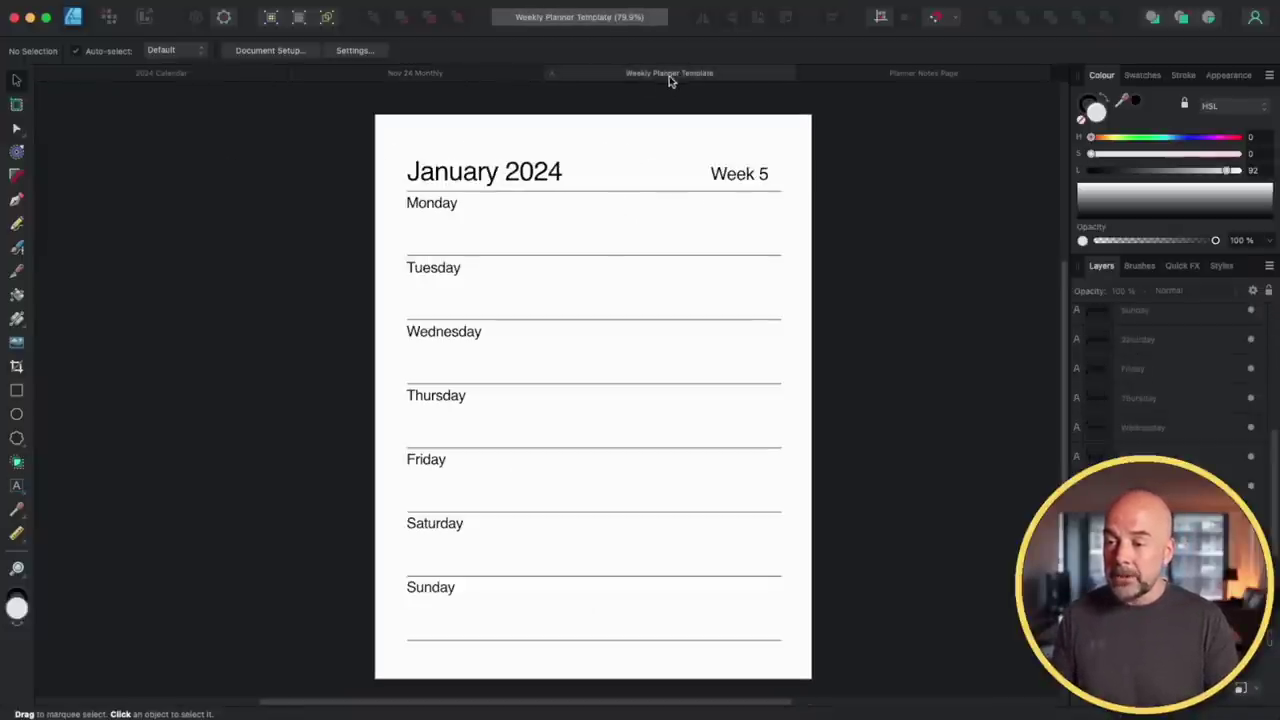
{"action": "left_click", "coordinate": [922, 76]}
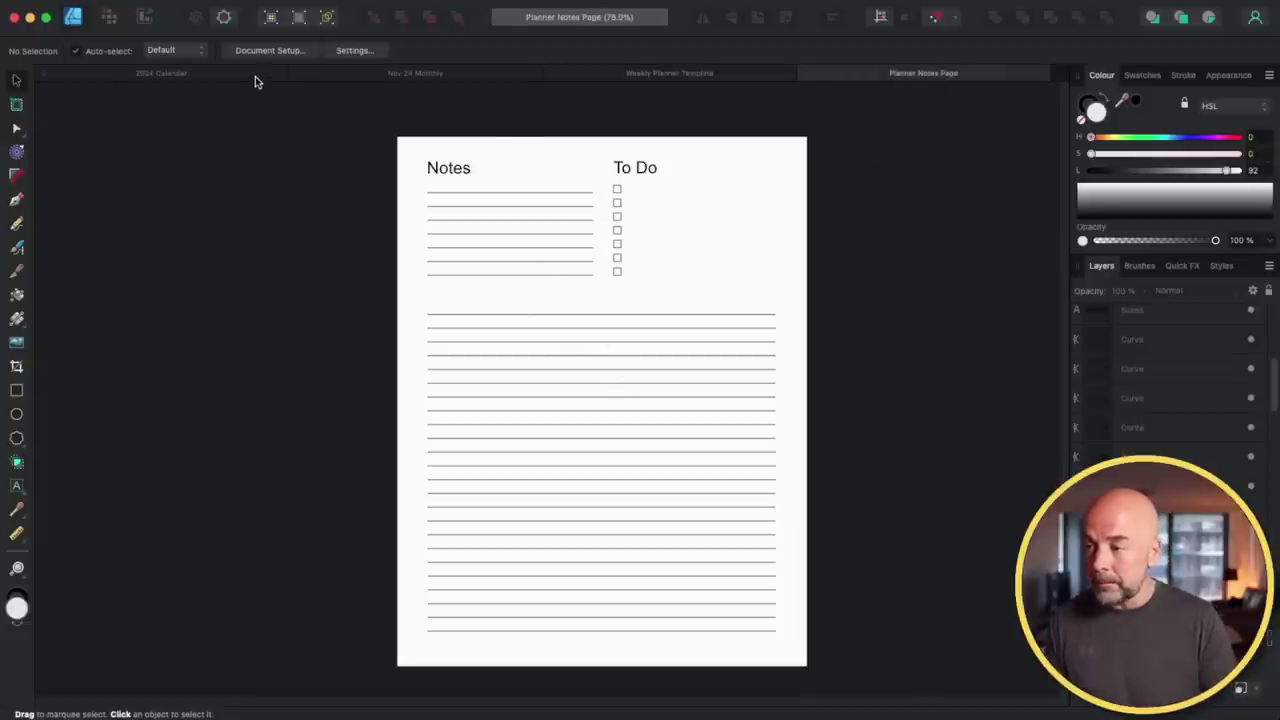
Select a ruled line and the Notes heading text on the Planner Notes Page to check that they are editable
{"action": "left_click", "coordinate": [686, 316]}
{"action": "left_click_drag", "start_coordinate": [686, 305], "coordinate": [690, 319]}
{"action": "double_click", "coordinate": [449, 169]}
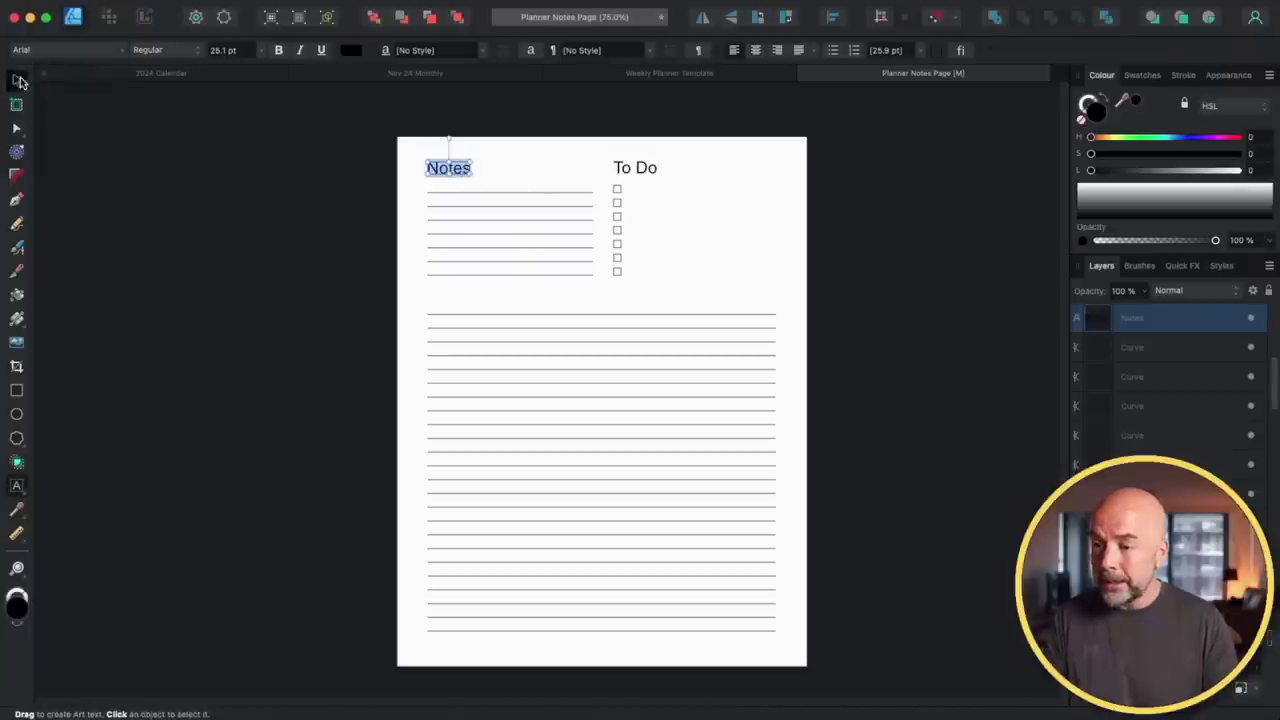
{"action": "left_click", "coordinate": [18, 80]}
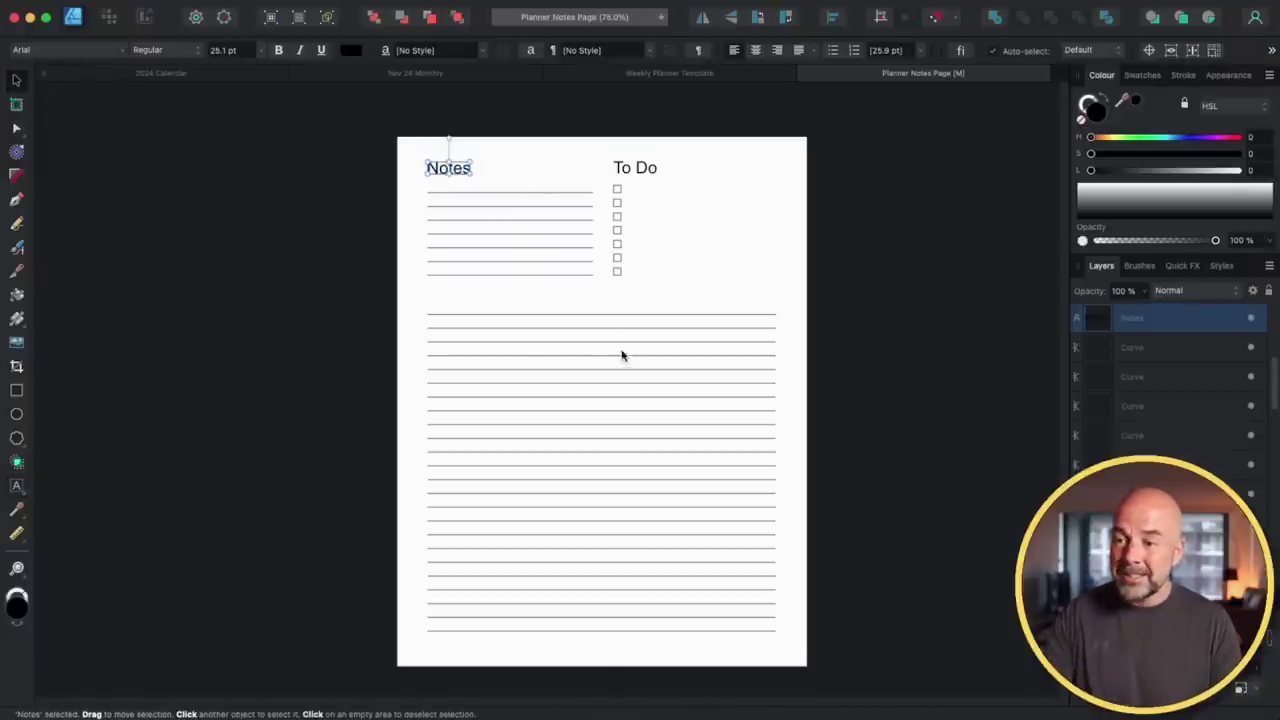
Select individual titles and lines in the Weekly Planner Template and a calendar element in Nov 24 Monthly to check their editability
{"action": "left_click", "coordinate": [695, 75]}
{"action": "left_click", "coordinate": [542, 180]}
{"action": "left_click", "coordinate": [748, 177]}
{"action": "left_click", "coordinate": [592, 319]}
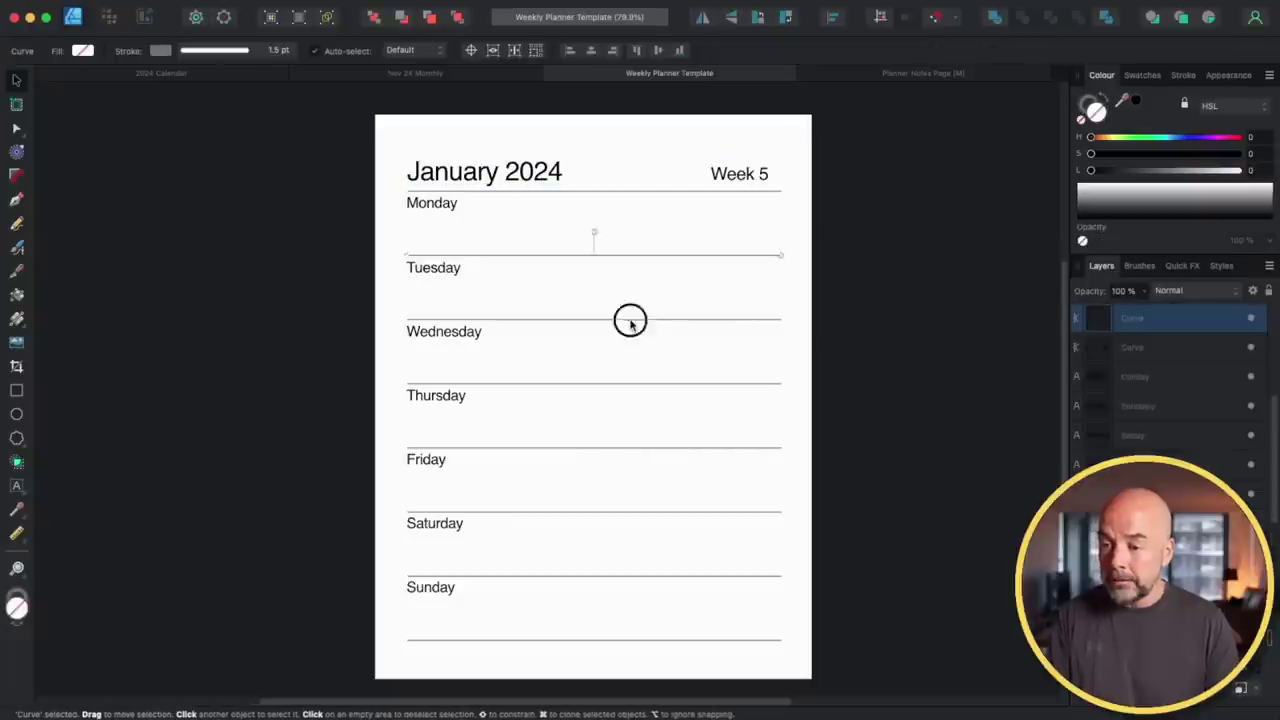
{"action": "left_click", "coordinate": [472, 76]}
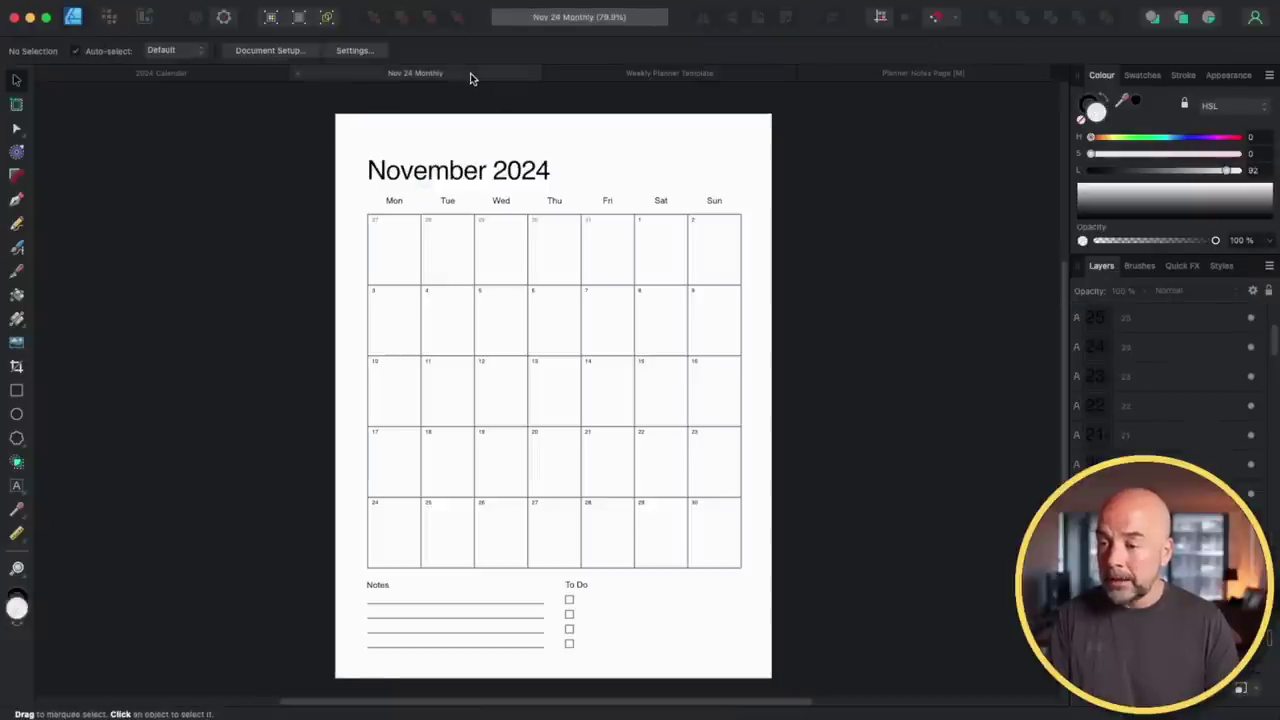
{"action": "left_click", "coordinate": [510, 286]}
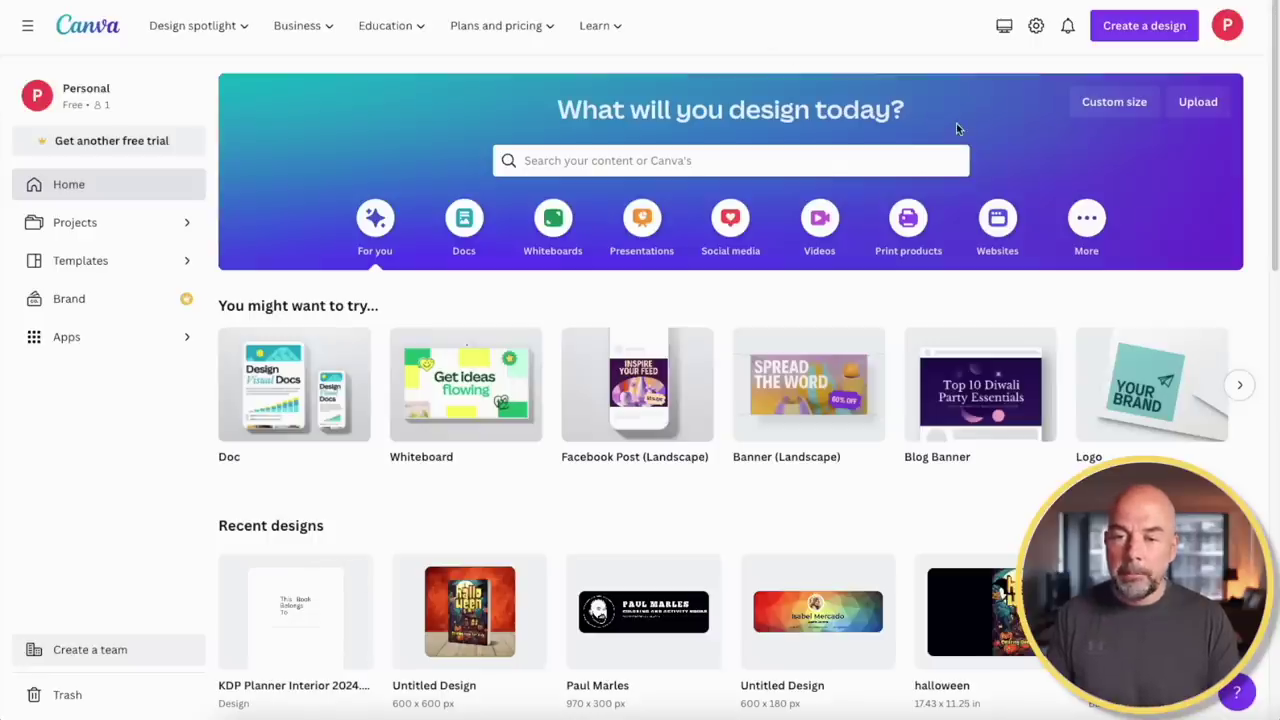
Create a new custom-size design of 8.5 × 11 in
{"action": "left_click", "coordinate": [1144, 26]}
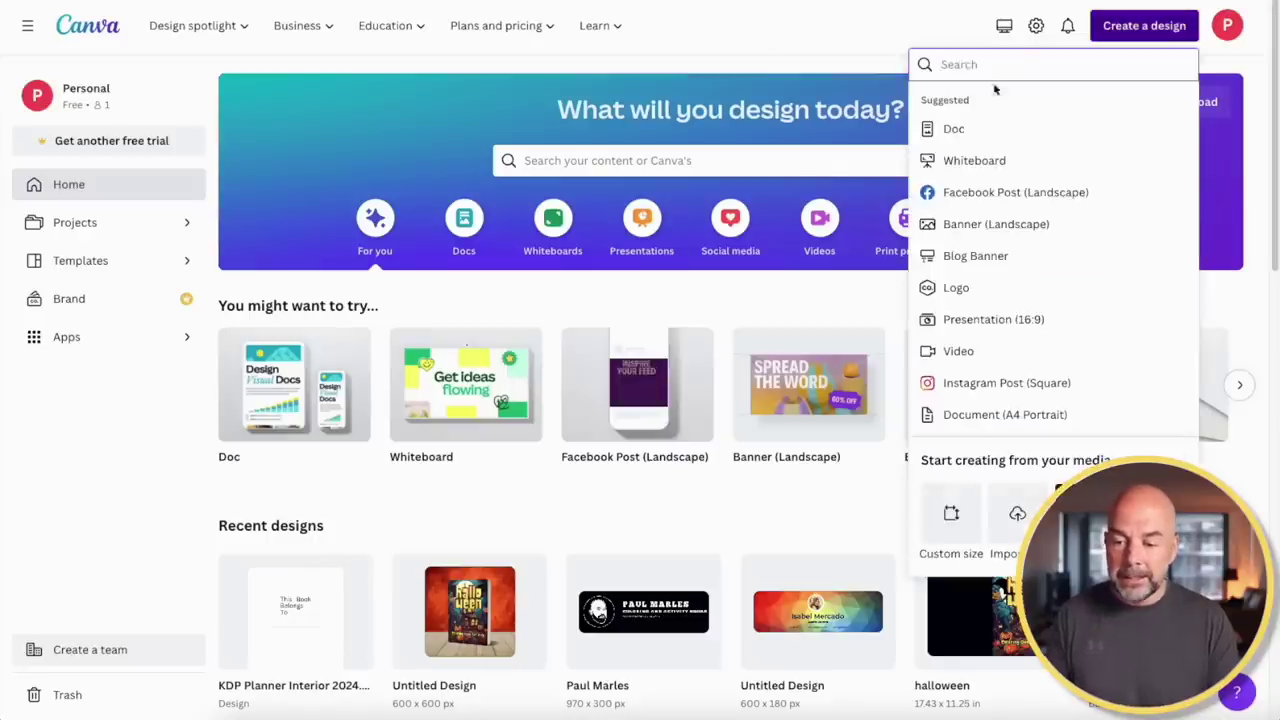
{"action": "left_click", "coordinate": [951, 513]}
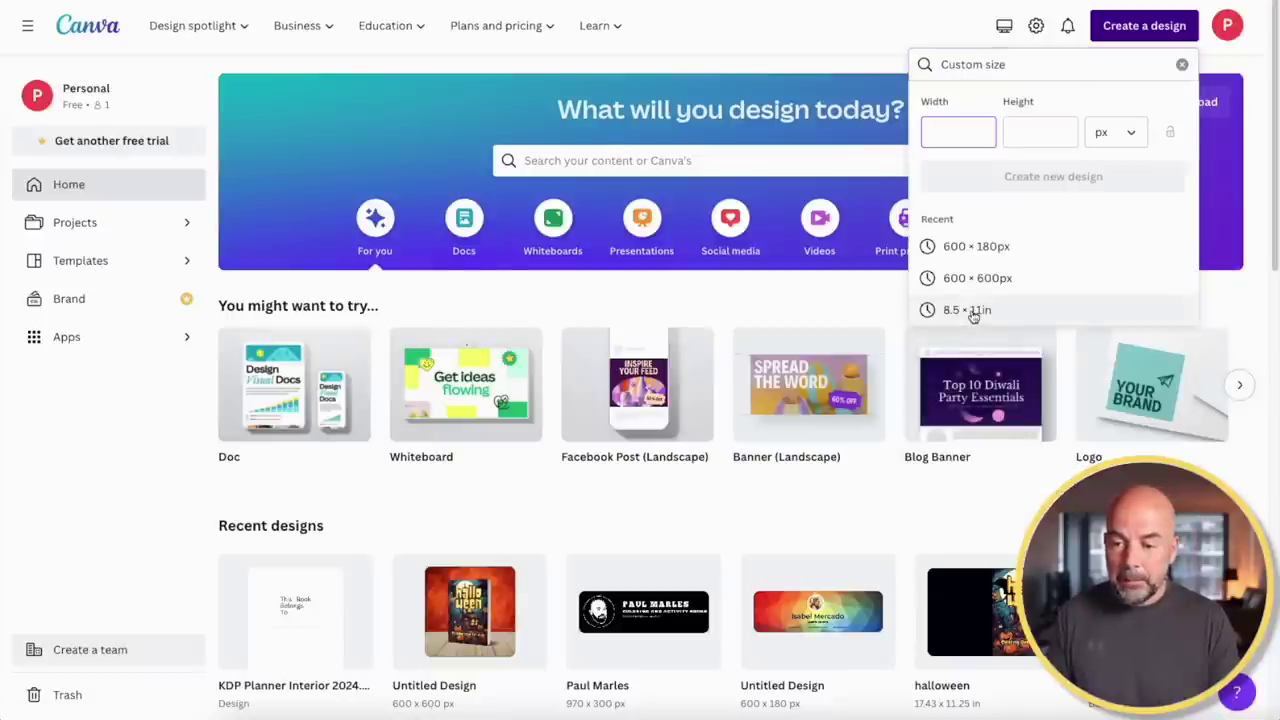
{"action": "left_click", "coordinate": [973, 312]}
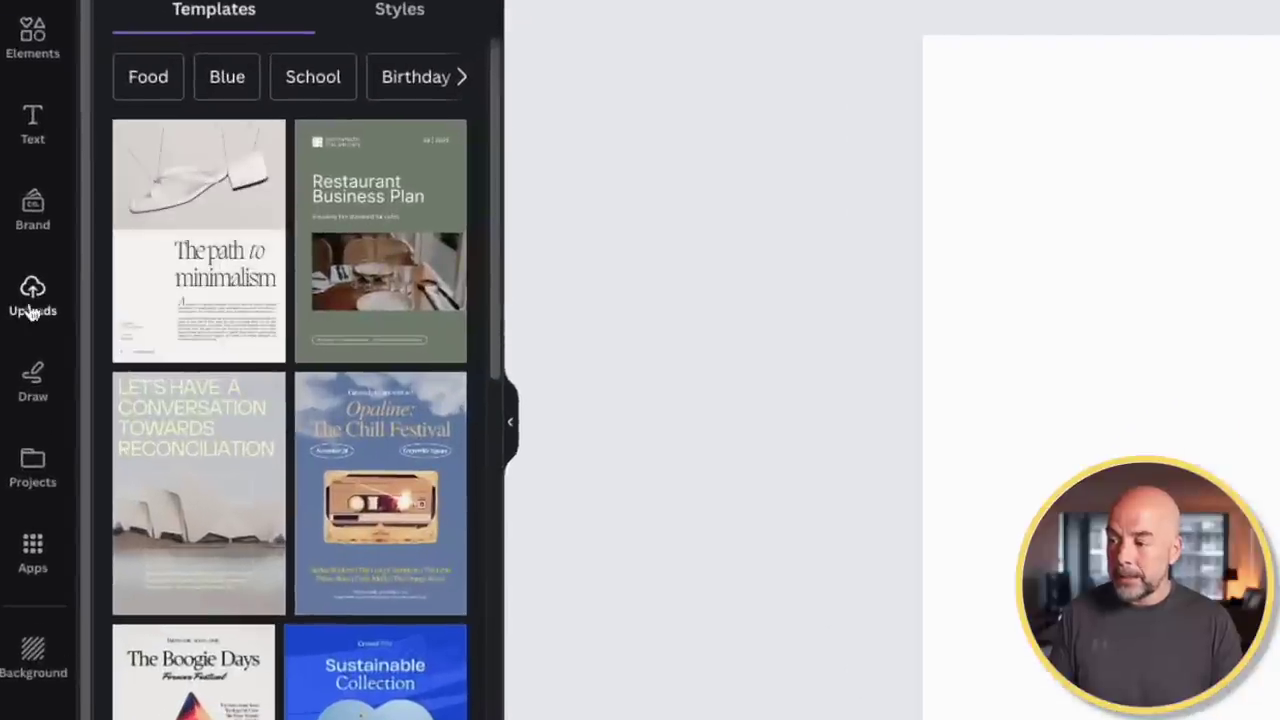
Upload the January 2024 calendar template, place it on the page and resize it to fill the whole page
{"action": "left_click", "coordinate": [25, 310]}
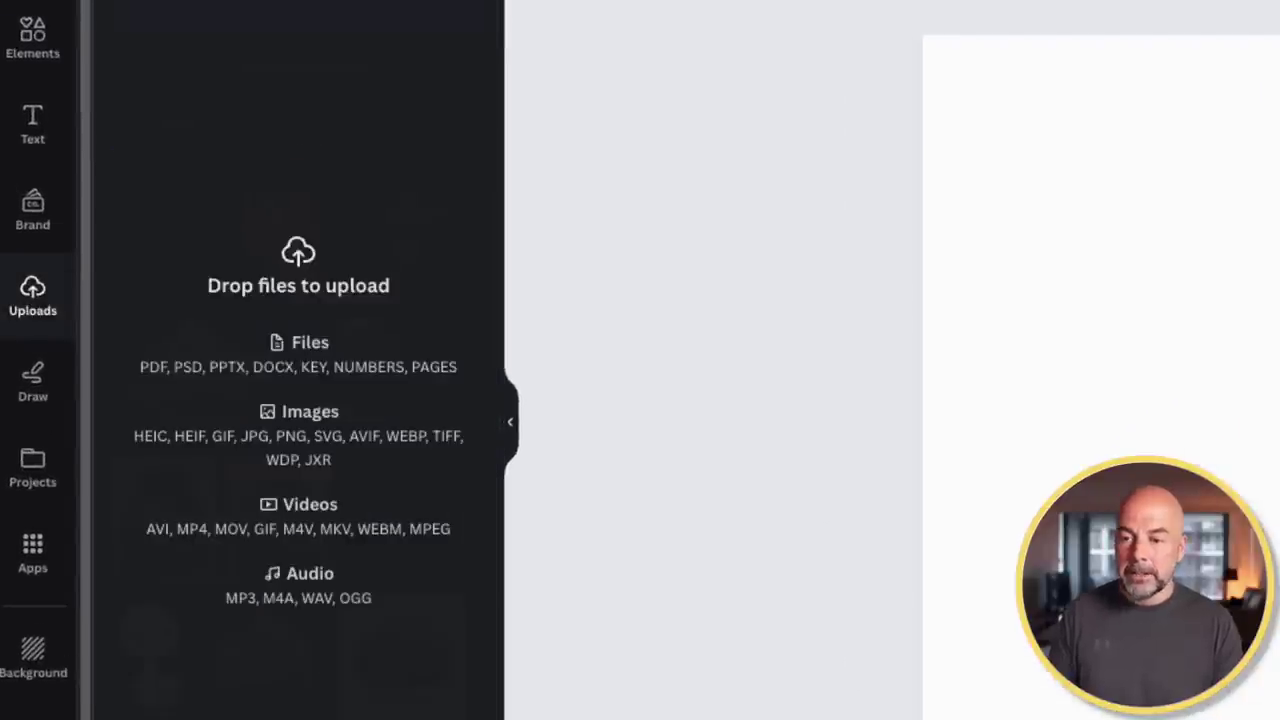
{"action": "left_click_drag", "start_coordinate": [1272, 108], "coordinate": [295, 293]}
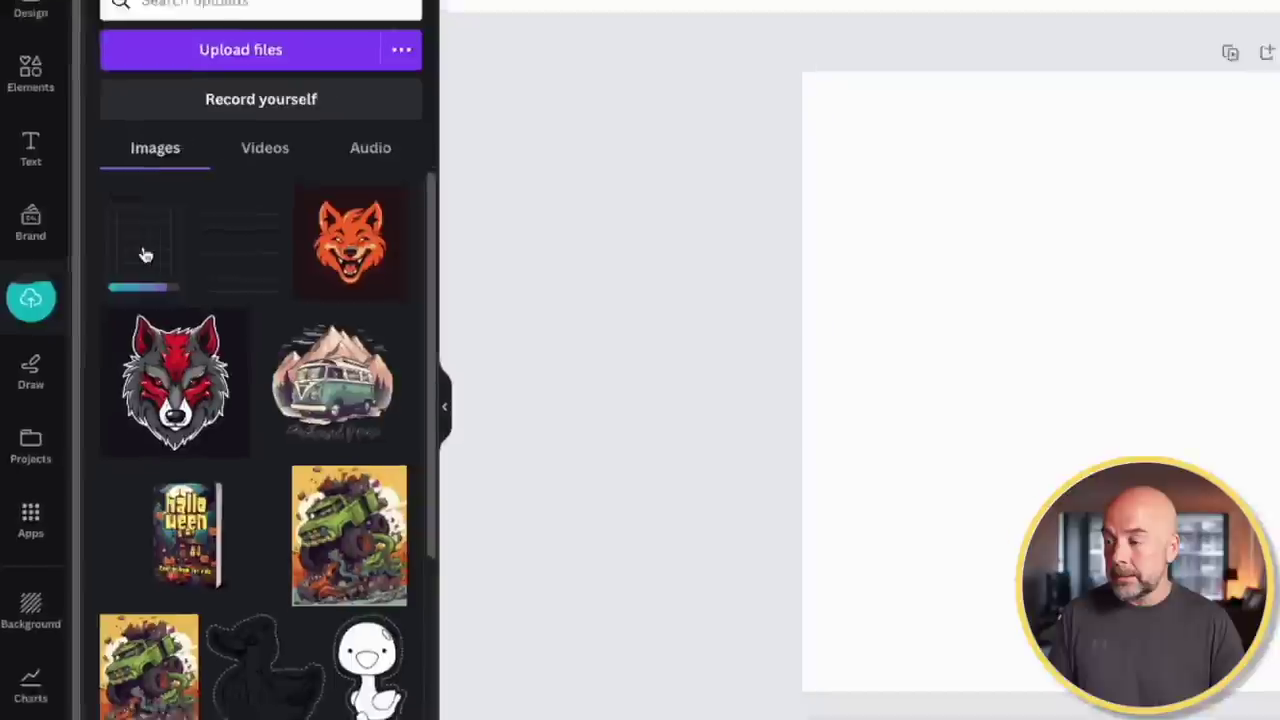
{"action": "left_click", "coordinate": [166, 248]}
{"action": "left_click_drag", "start_coordinate": [837, 371], "coordinate": [725, 231]}
{"action": "left_click_drag", "start_coordinate": [768, 317], "coordinate": [990, 603]}
{"action": "key", "text": "Escape"}
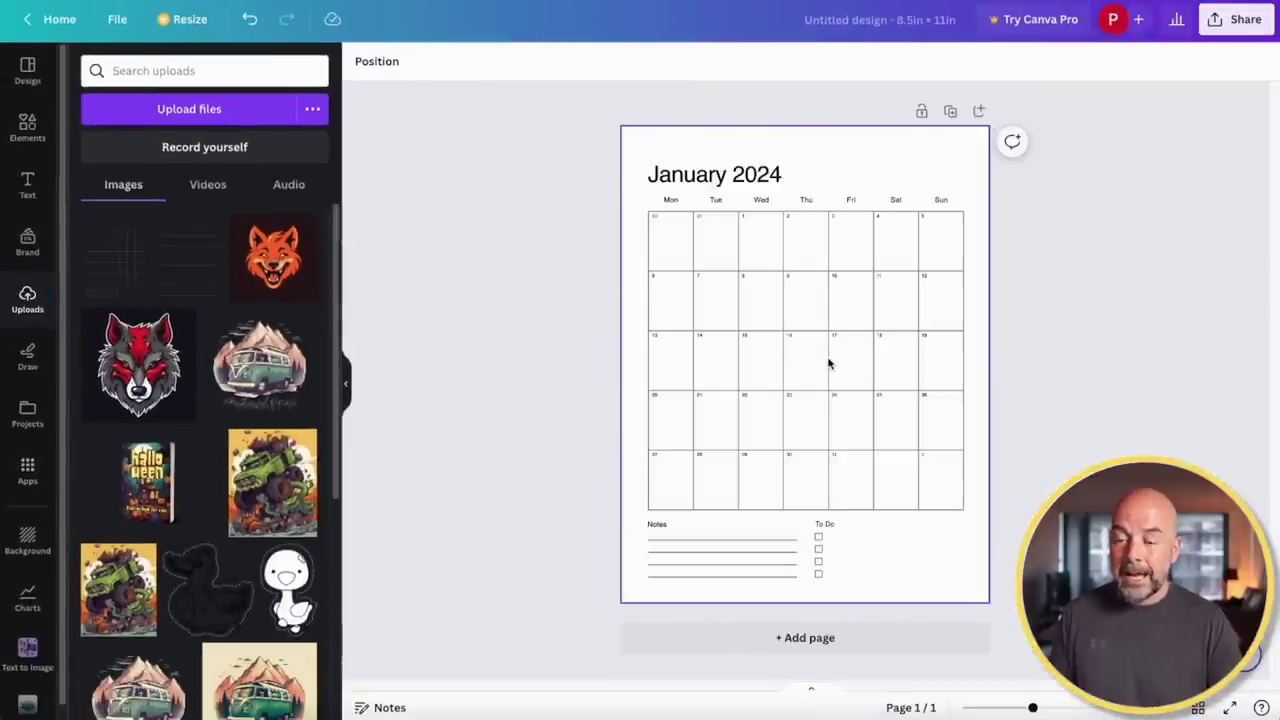
Select the January 2024 title on the calendar page to check whether it can be edited separately
{"action": "left_click", "coordinate": [752, 174]}
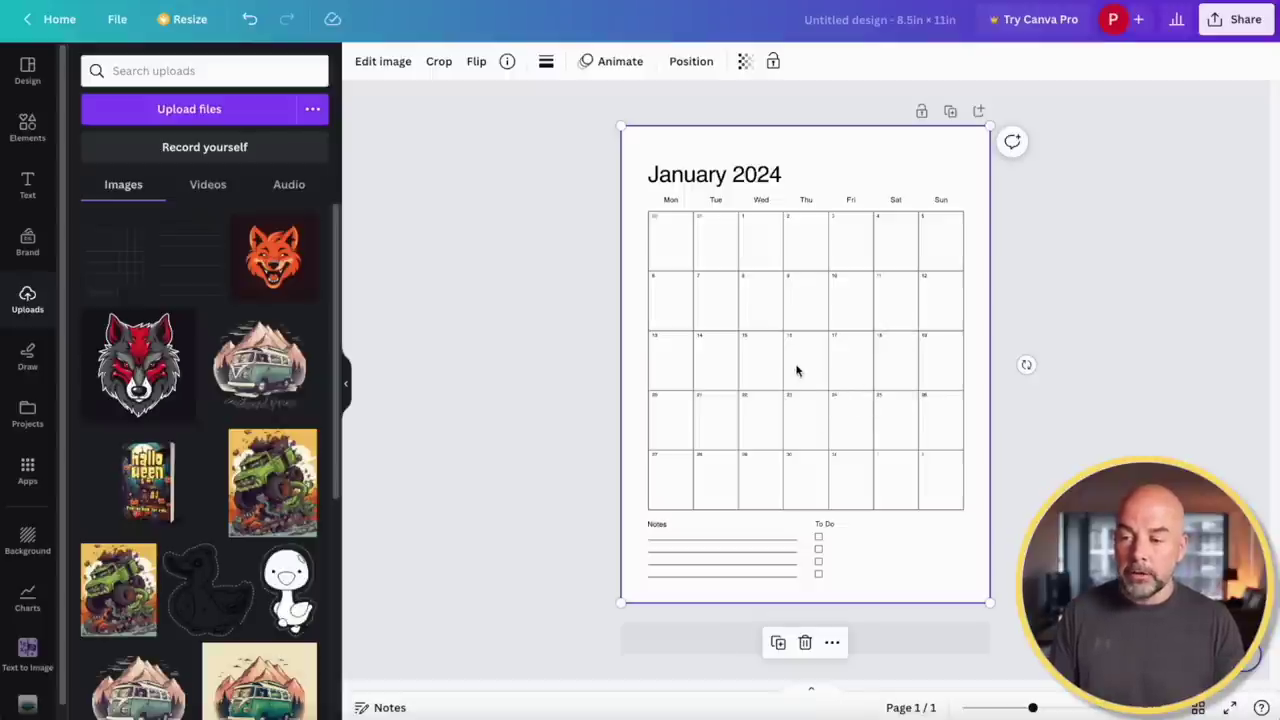
{"action": "left_click", "coordinate": [1037, 208]}
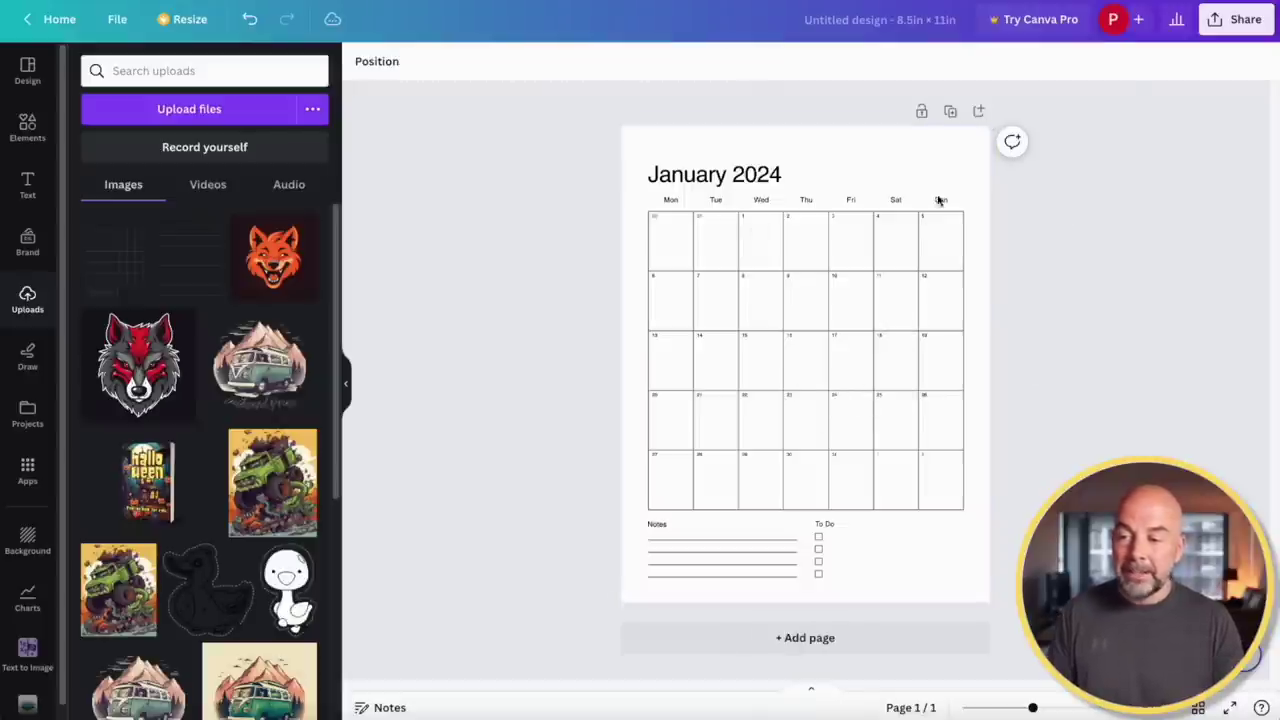
{"action": "left_click", "coordinate": [753, 179]}
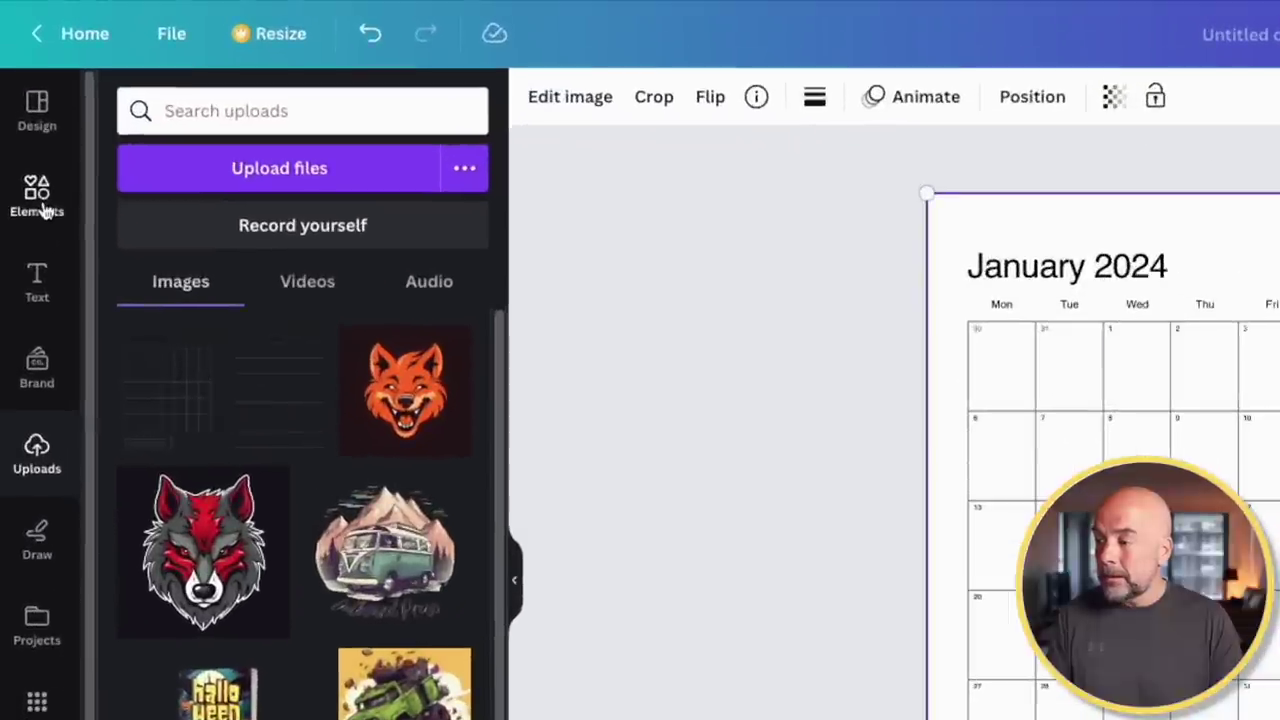
Add a square shape and resize it into a rectangle covering the January 2024 title
{"action": "left_click", "coordinate": [28, 130]}
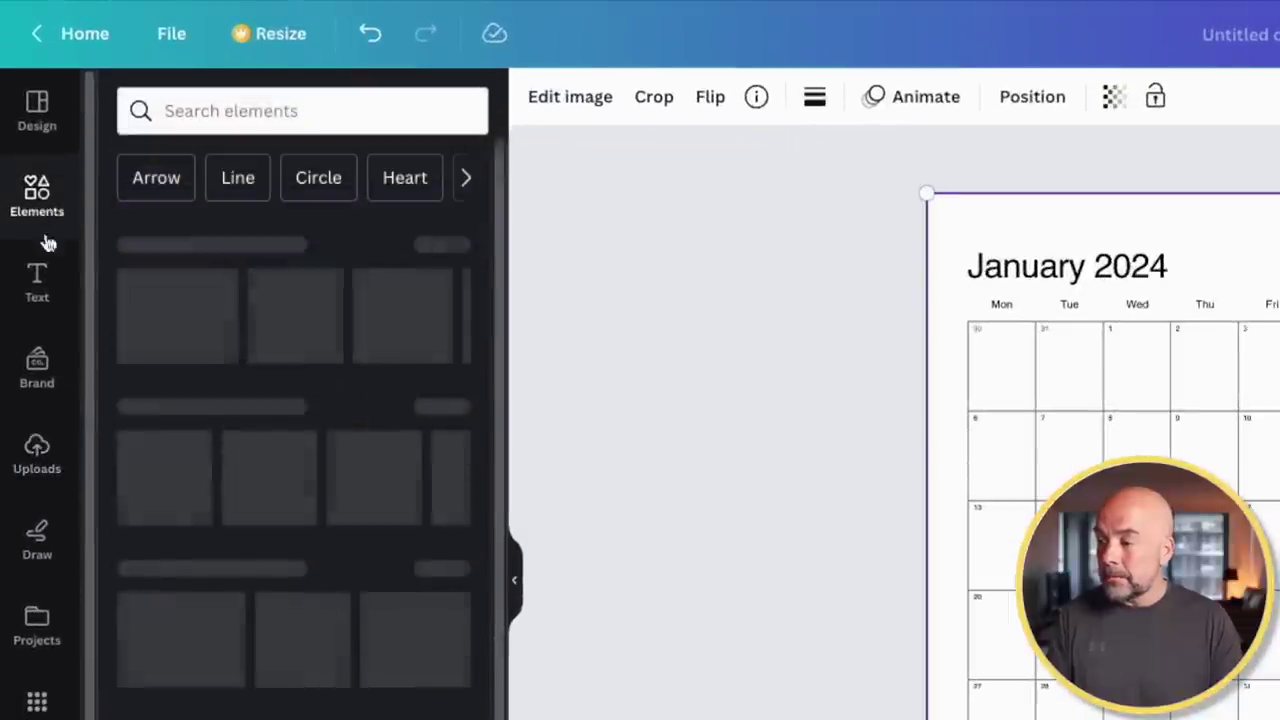
{"action": "left_click", "coordinate": [149, 470]}
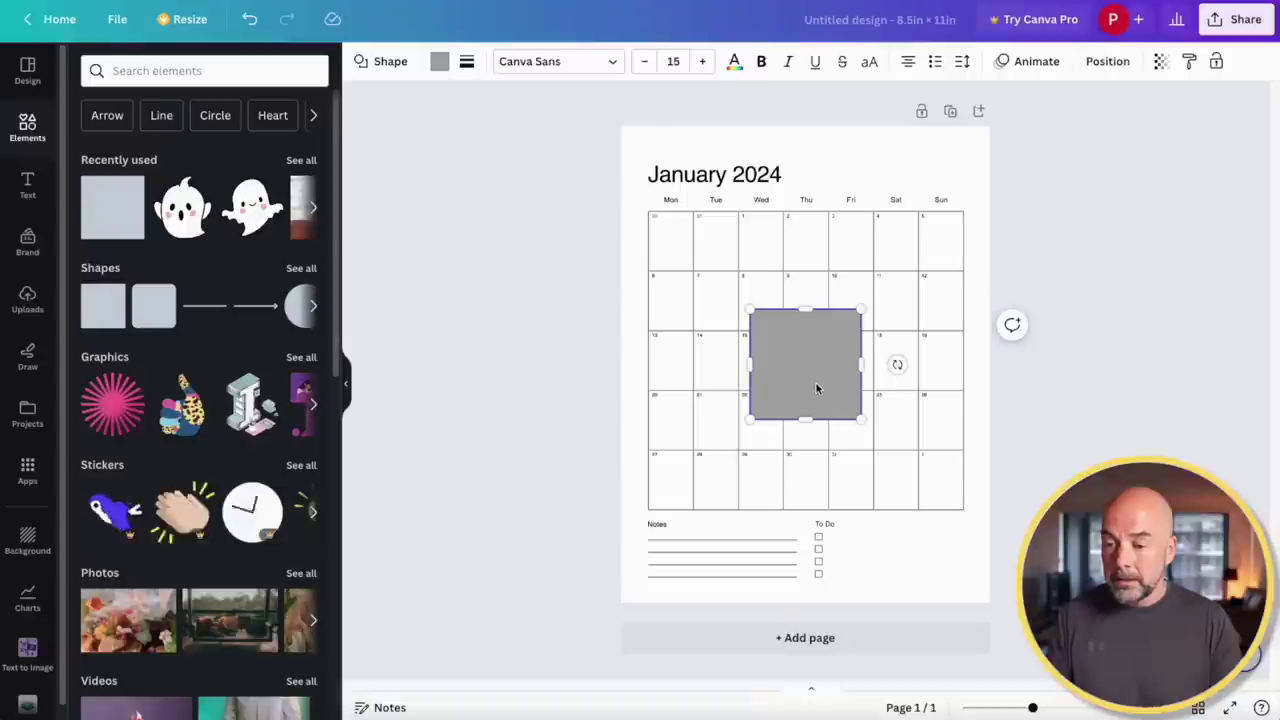
{"action": "double_click", "coordinate": [816, 388]}
{"action": "left_click_drag", "start_coordinate": [816, 388], "coordinate": [731, 185]}
{"action": "left_click_drag", "start_coordinate": [669, 160], "coordinate": [647, 160]}
{"action": "left_click_drag", "start_coordinate": [779, 160], "coordinate": [789, 160]}
Fill the rectangle over the calendar title with white to blend it into the page
{"action": "left_click", "coordinate": [439, 61]}
{"action": "left_click", "coordinate": [262, 157]}
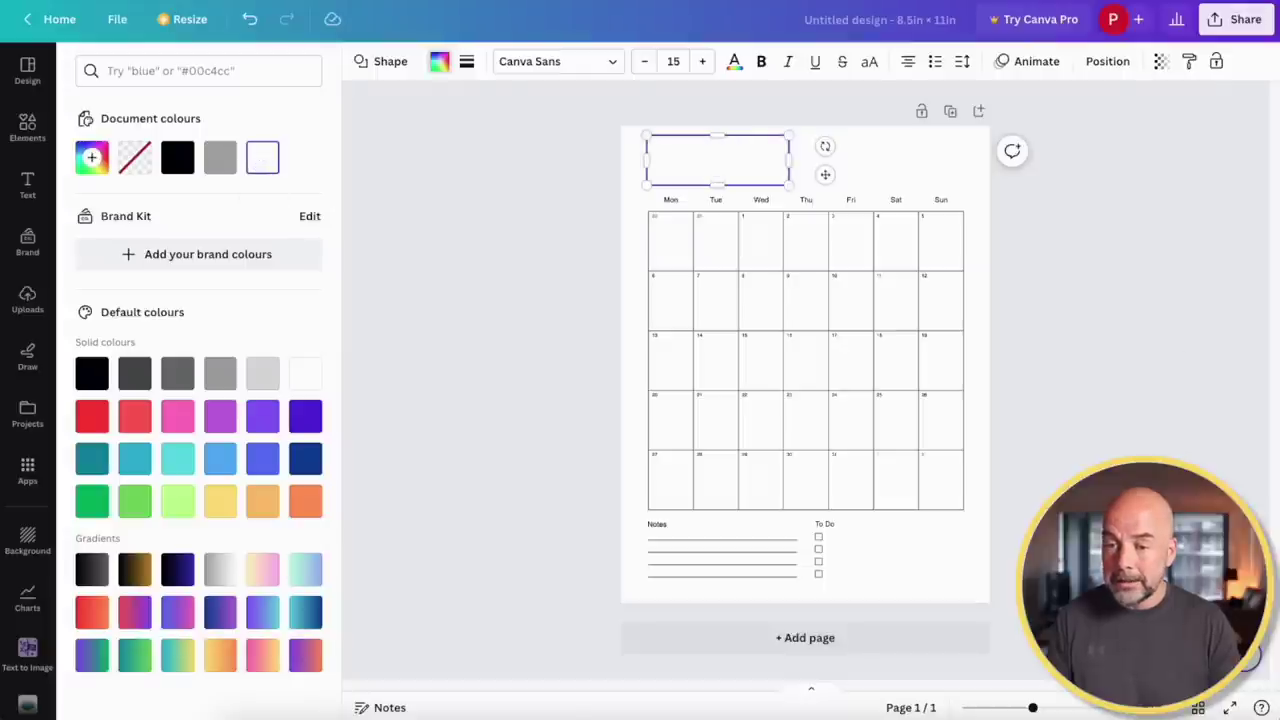
{"action": "left_click", "coordinate": [814, 214]}
{"action": "left_click", "coordinate": [732, 167]}
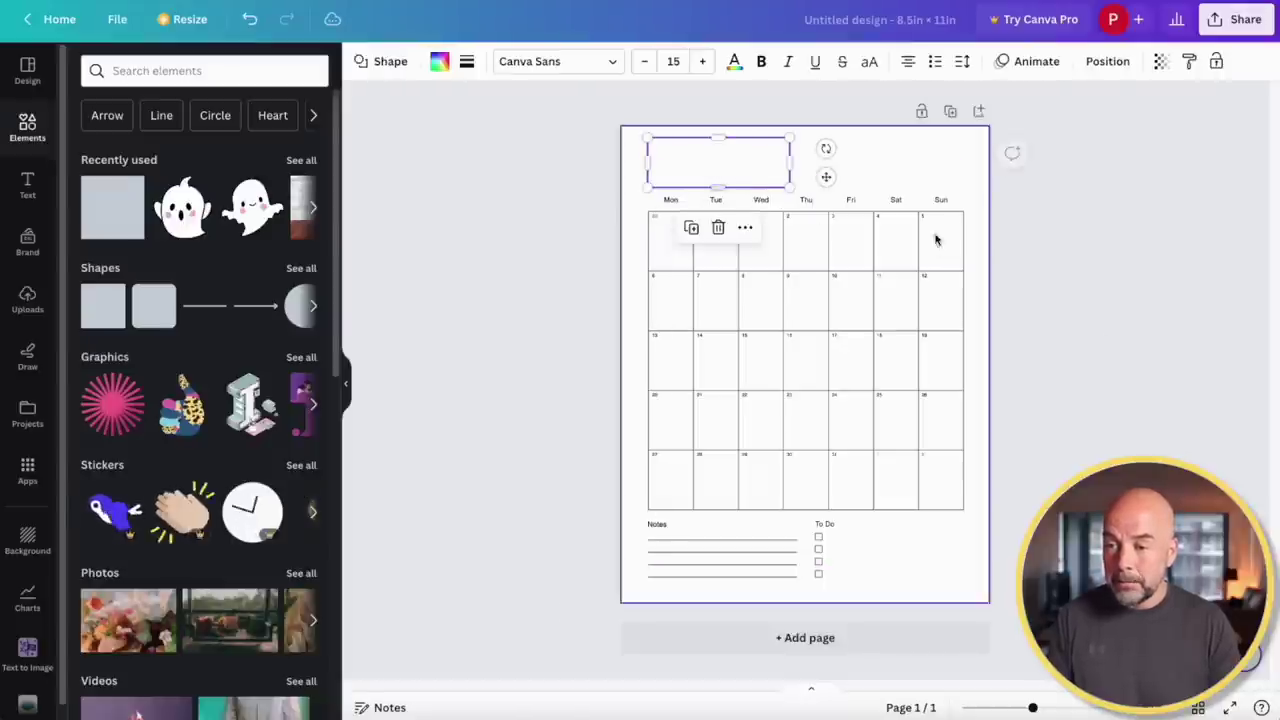
{"action": "left_click", "coordinate": [1167, 287]}
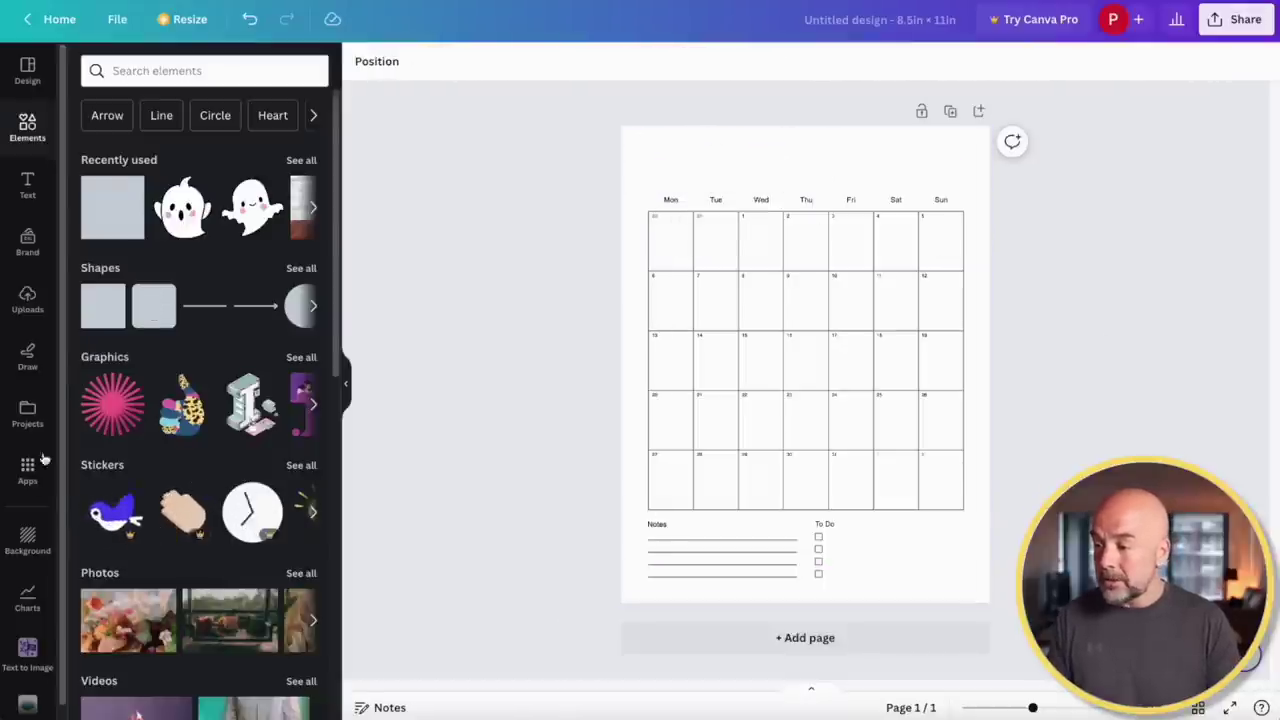
Add a subheading text and place it above the weekday row, where the calendar title was
{"action": "left_click", "coordinate": [27, 184]}
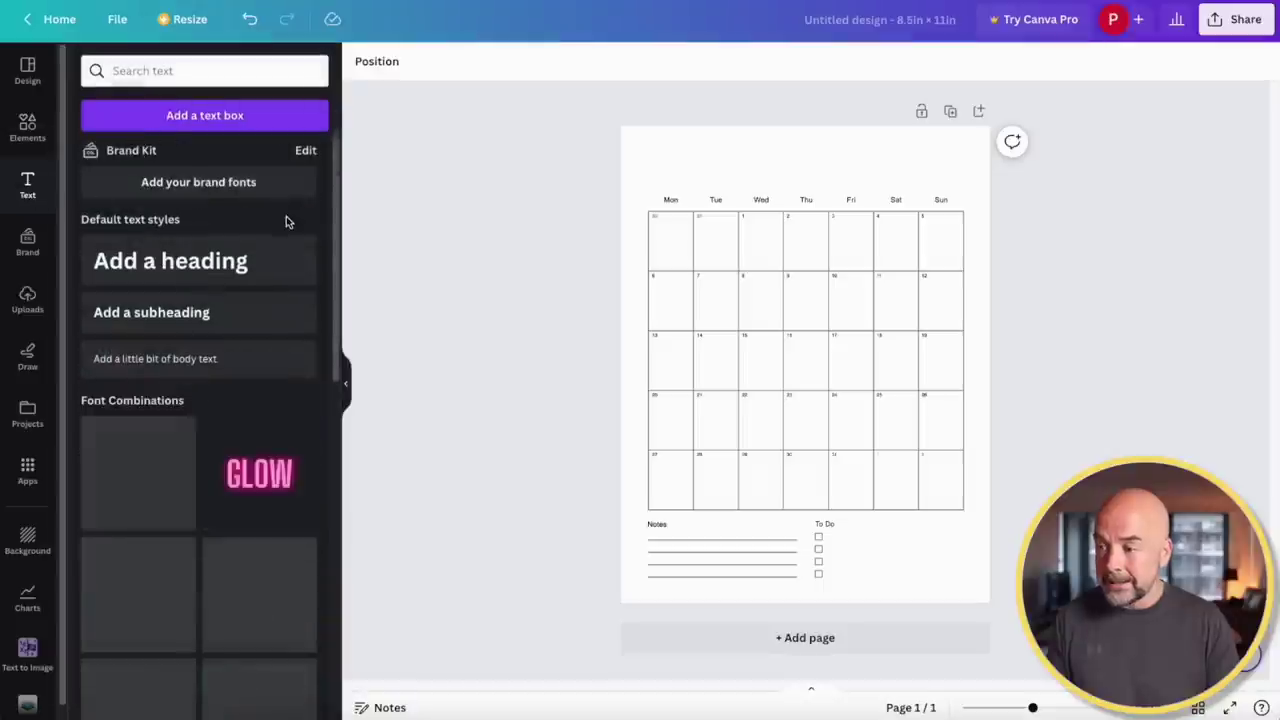
{"action": "left_click", "coordinate": [199, 314]}
{"action": "left_click_drag", "start_coordinate": [819, 413], "coordinate": [751, 217]}
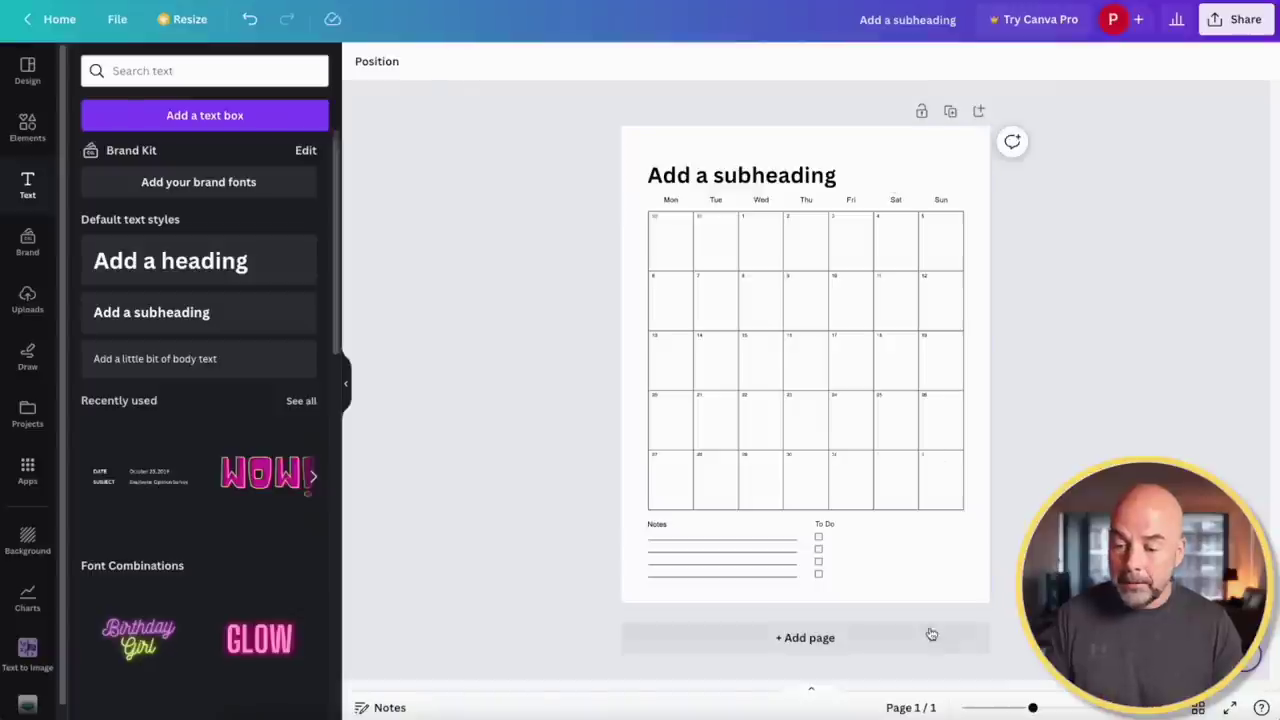
Add a second page, upload the Notes and To Do page template and resize it to fill that page
{"action": "left_click", "coordinate": [931, 634]}
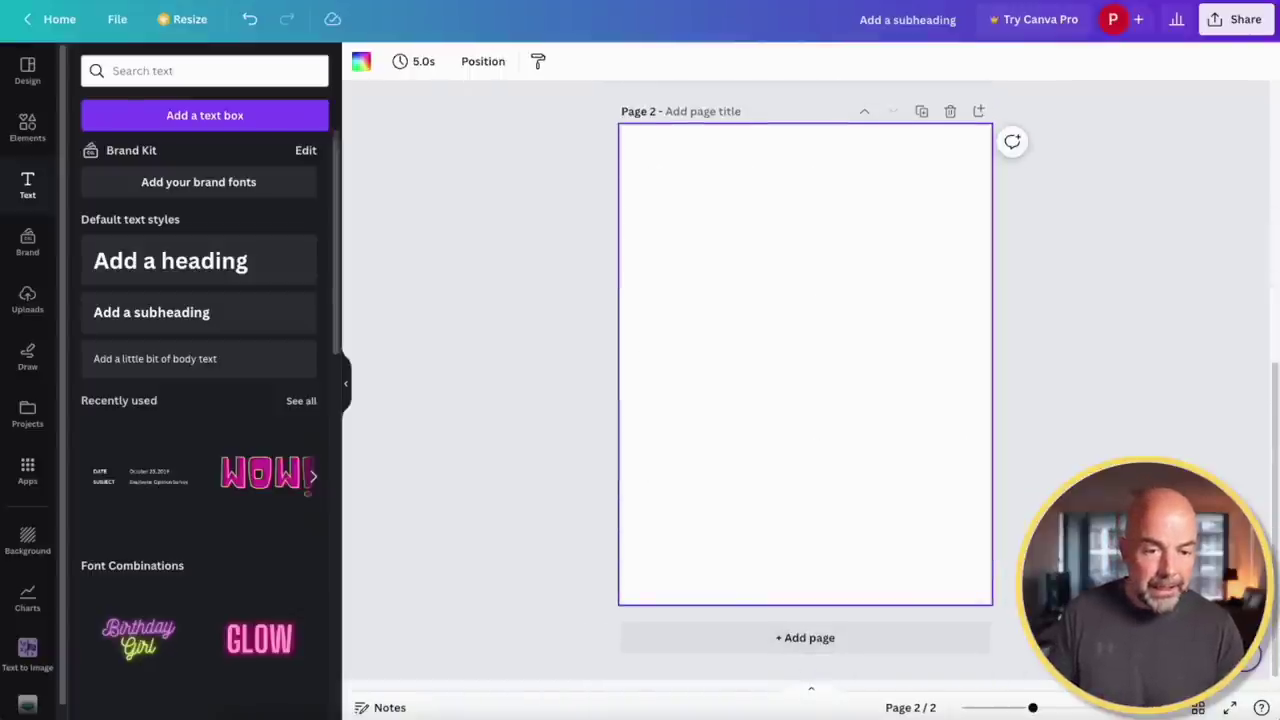
{"action": "left_click", "coordinate": [27, 300]}
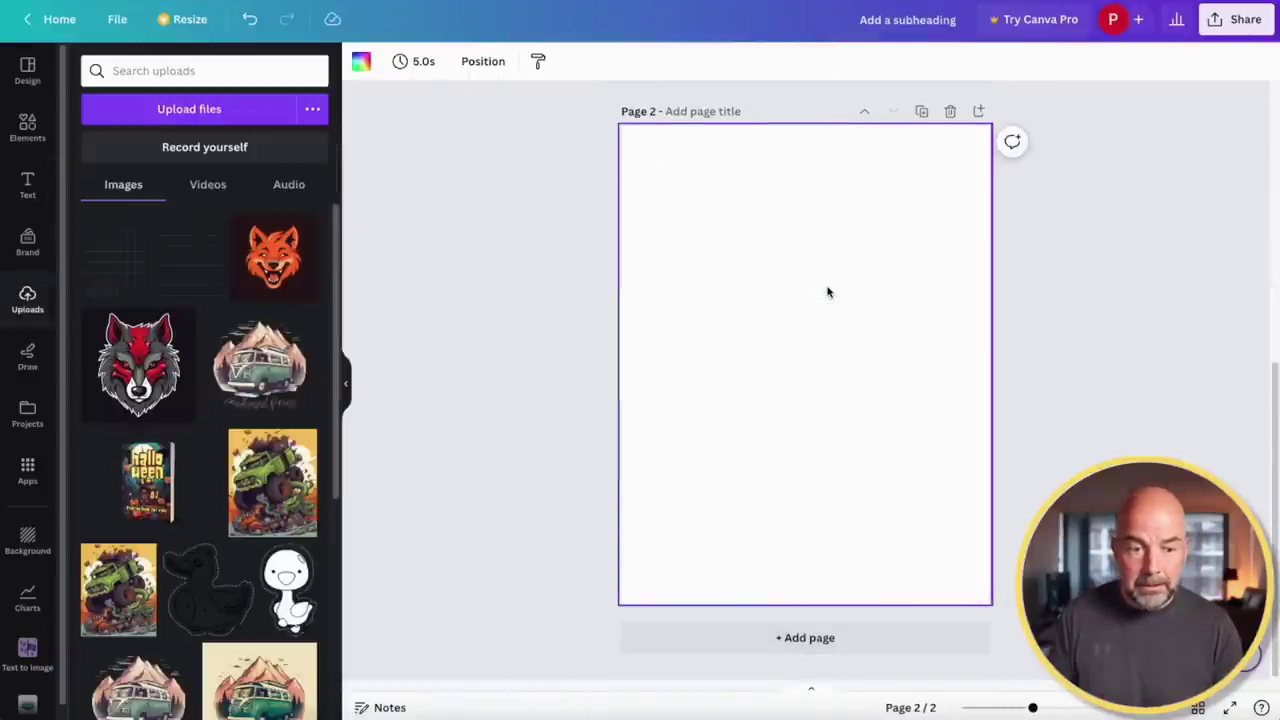
{"action": "key", "text": "ctrl+v"}
{"action": "left_click_drag", "start_coordinate": [785, 369], "coordinate": [675, 226]}
{"action": "left_click_drag", "start_coordinate": [771, 318], "coordinate": [988, 603]}
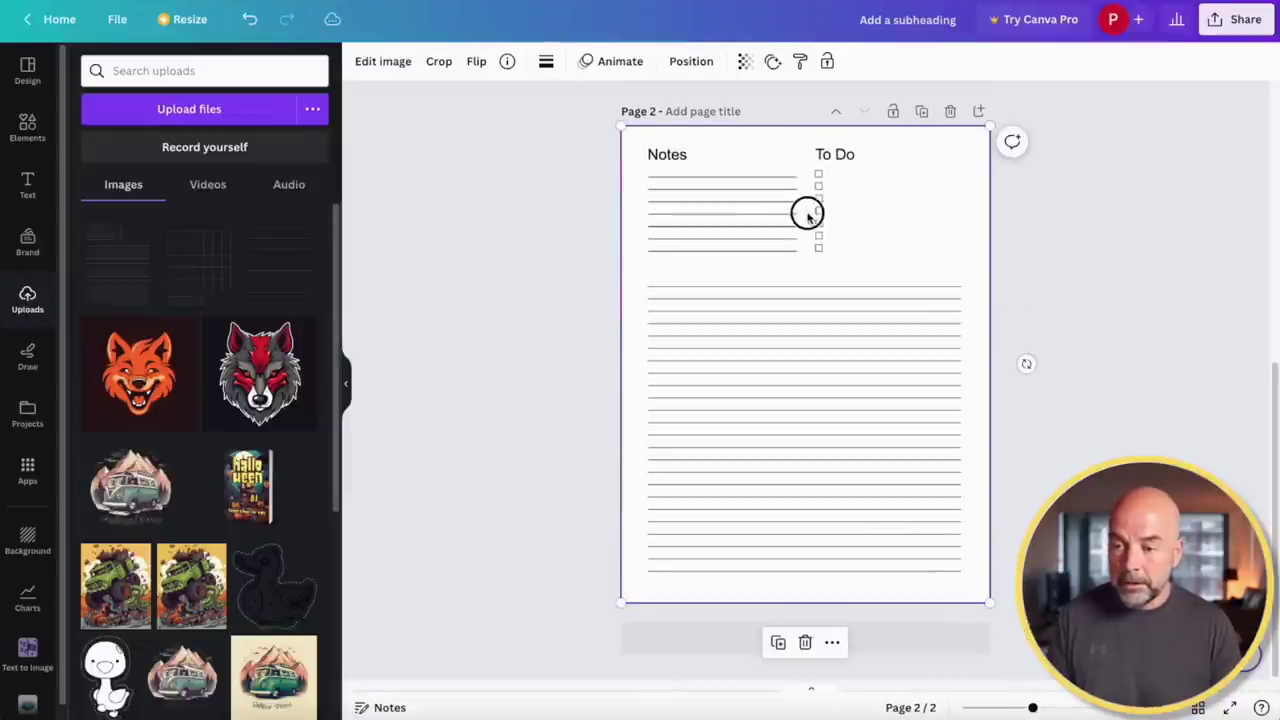
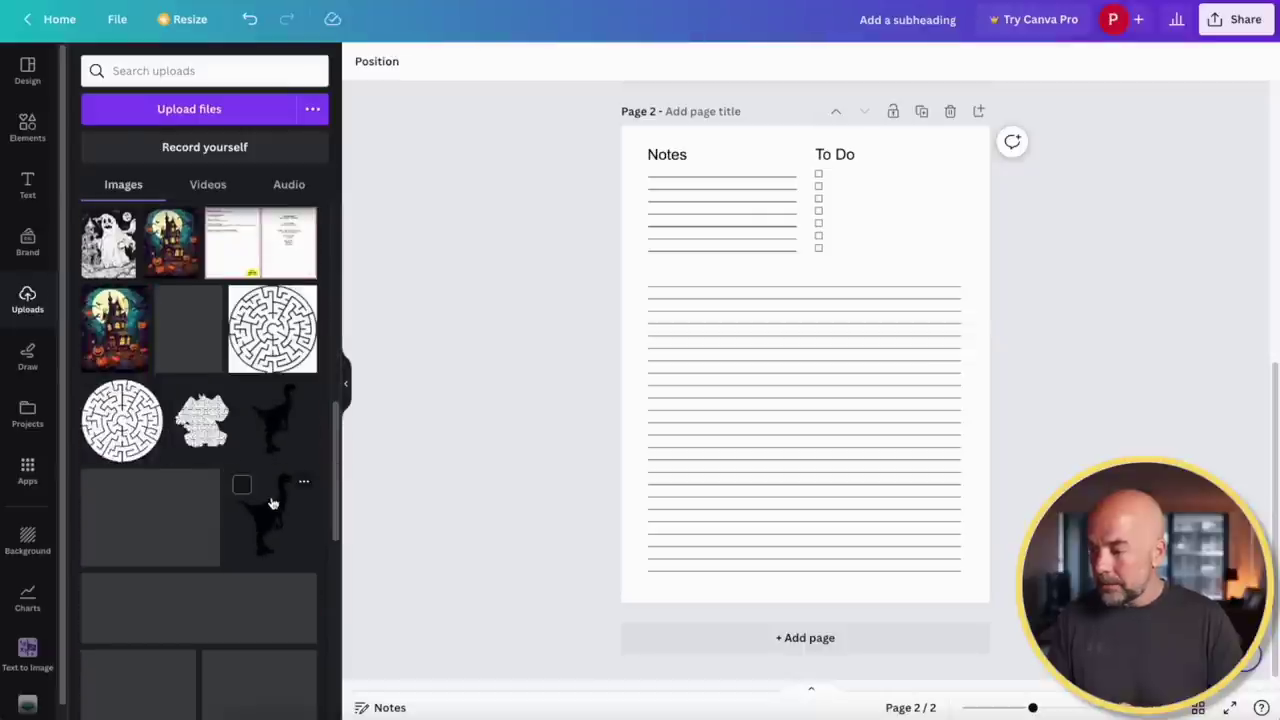
Place the black circular tree logo from the uploaded images on page 2
{"action": "scroll", "coordinate": [271, 505], "scroll_direction": "down", "scroll_amount": 5}
{"action": "scroll", "coordinate": [271, 505], "scroll_direction": "down", "scroll_amount": 1}
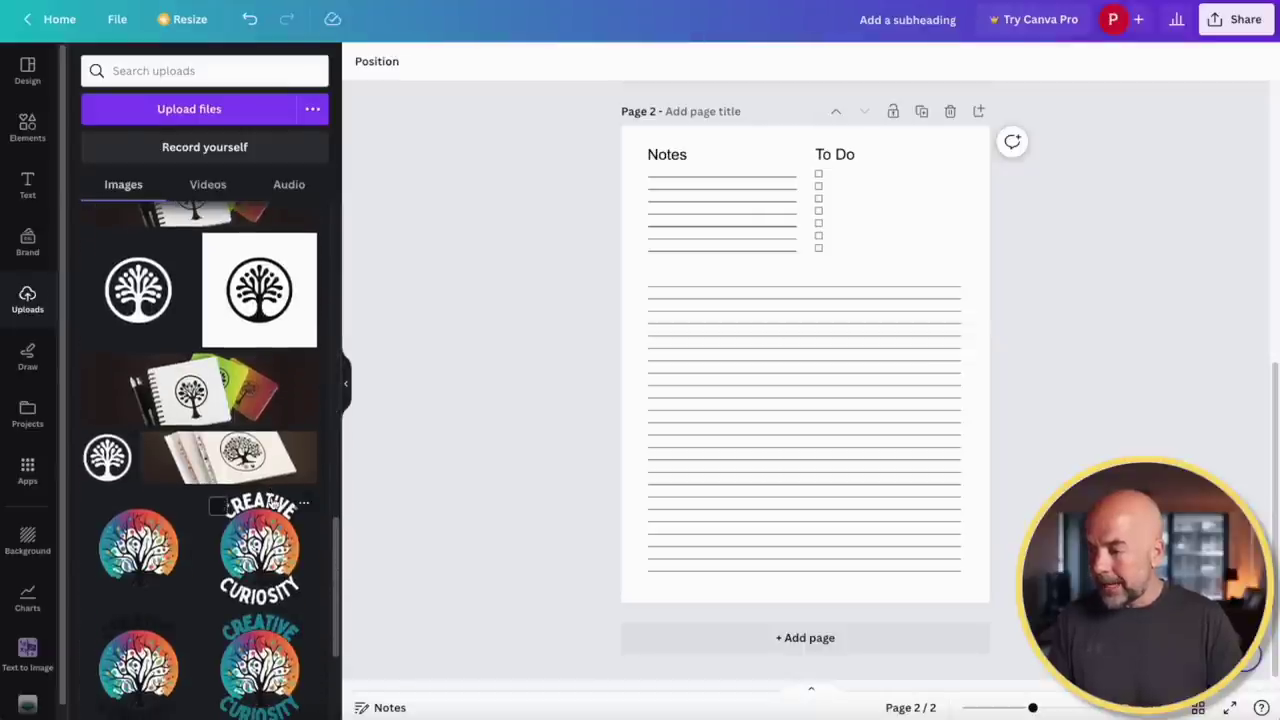
{"action": "left_click", "coordinate": [270, 310]}
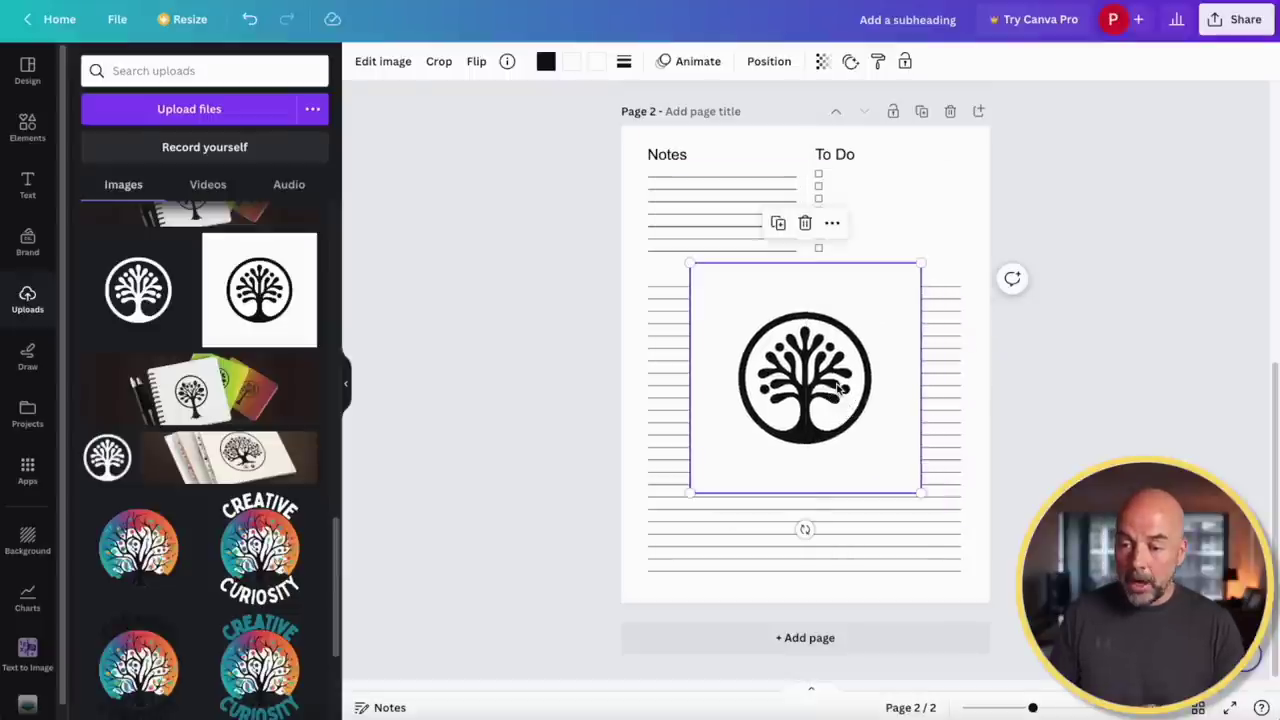
Send the tree logo behind the notes template, enlarge it to about 6.91 in square and move it to the page's lower part
{"action": "left_click", "coordinate": [771, 62]}
{"action": "left_click", "coordinate": [229, 108]}
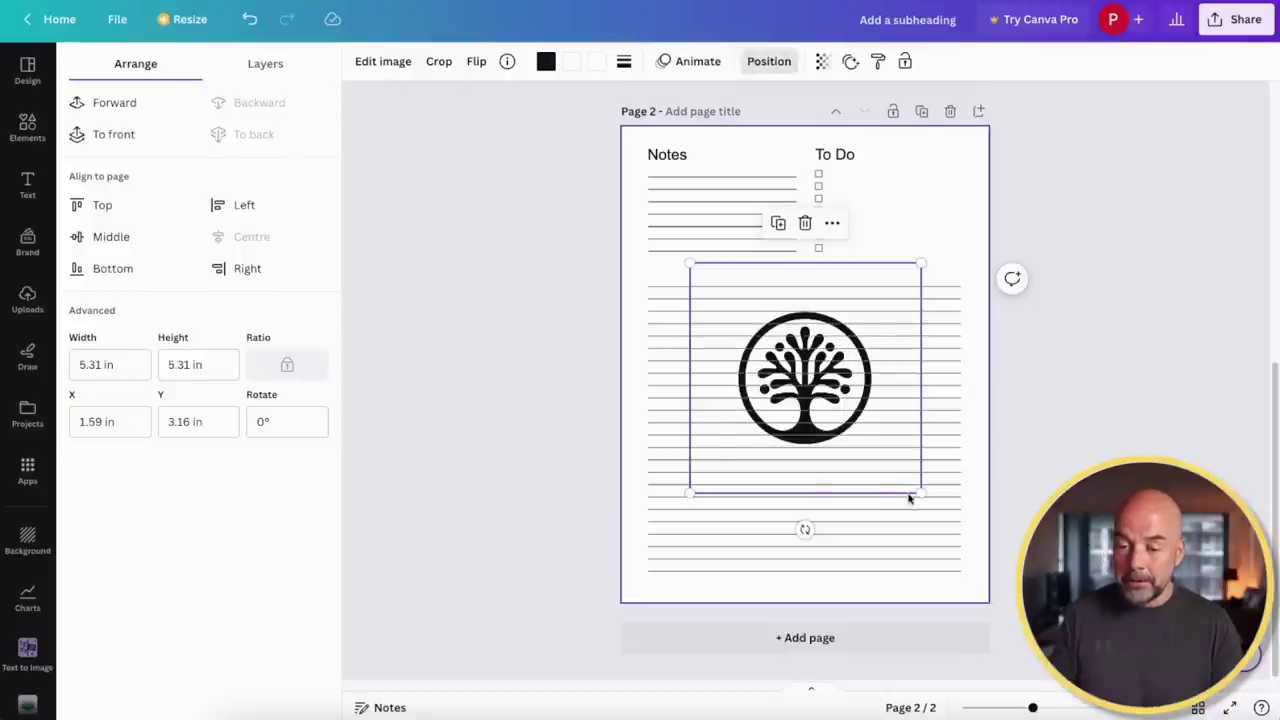
{"action": "left_click_drag", "start_coordinate": [920, 493], "coordinate": [990, 562]}
{"action": "left_click_drag", "start_coordinate": [835, 430], "coordinate": [803, 490]}
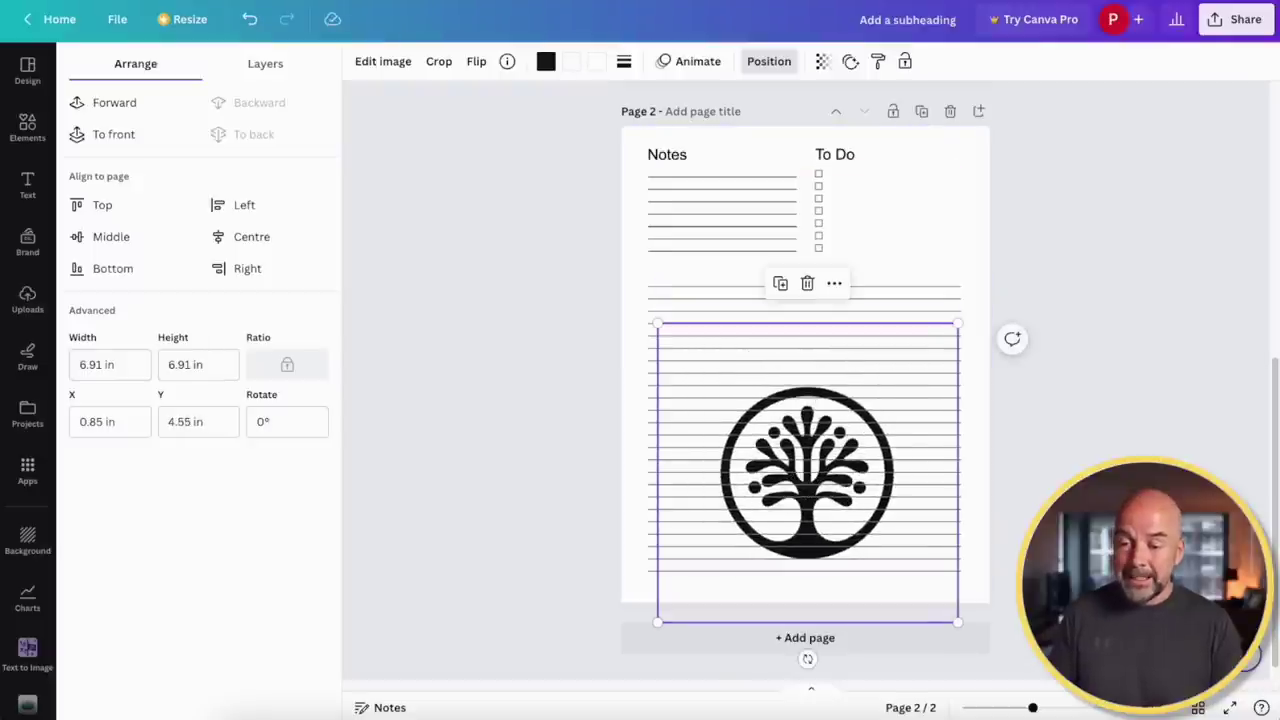
Lower the tree logo's transparency value to about 25 to make it a faint watermark
{"action": "left_click", "coordinate": [822, 64]}
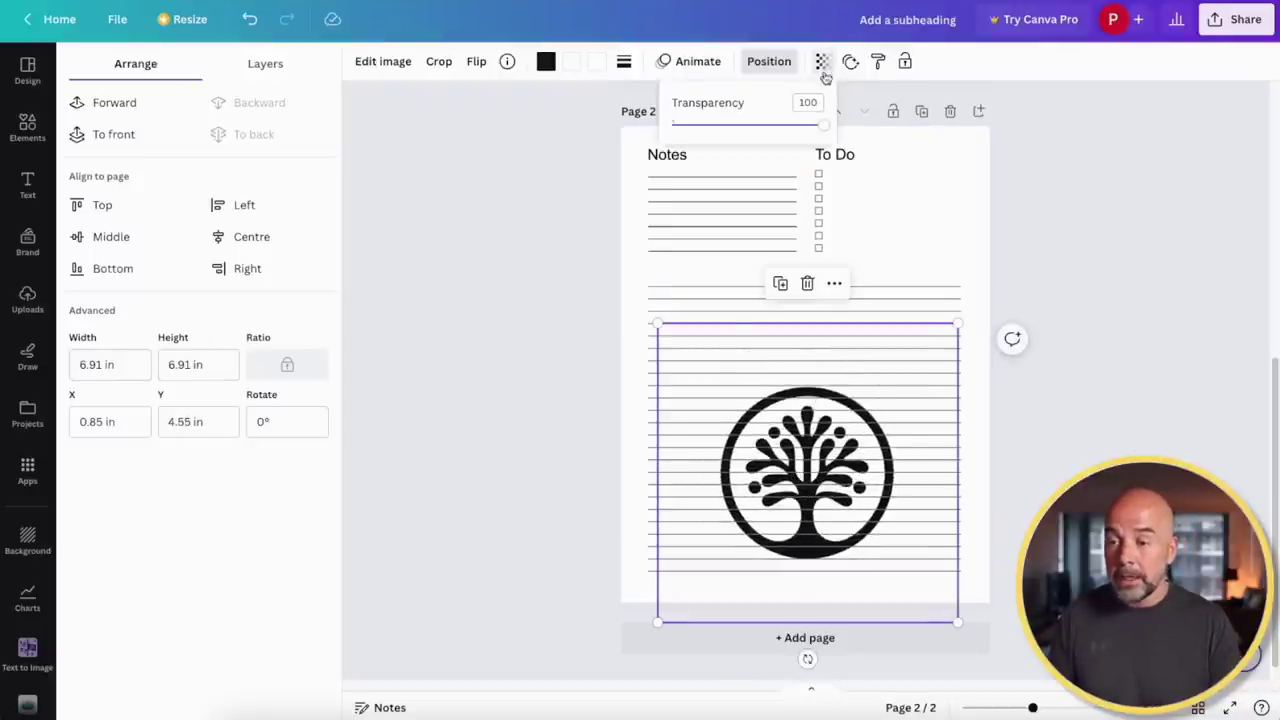
{"action": "left_click_drag", "start_coordinate": [822, 126], "coordinate": [706, 131]}
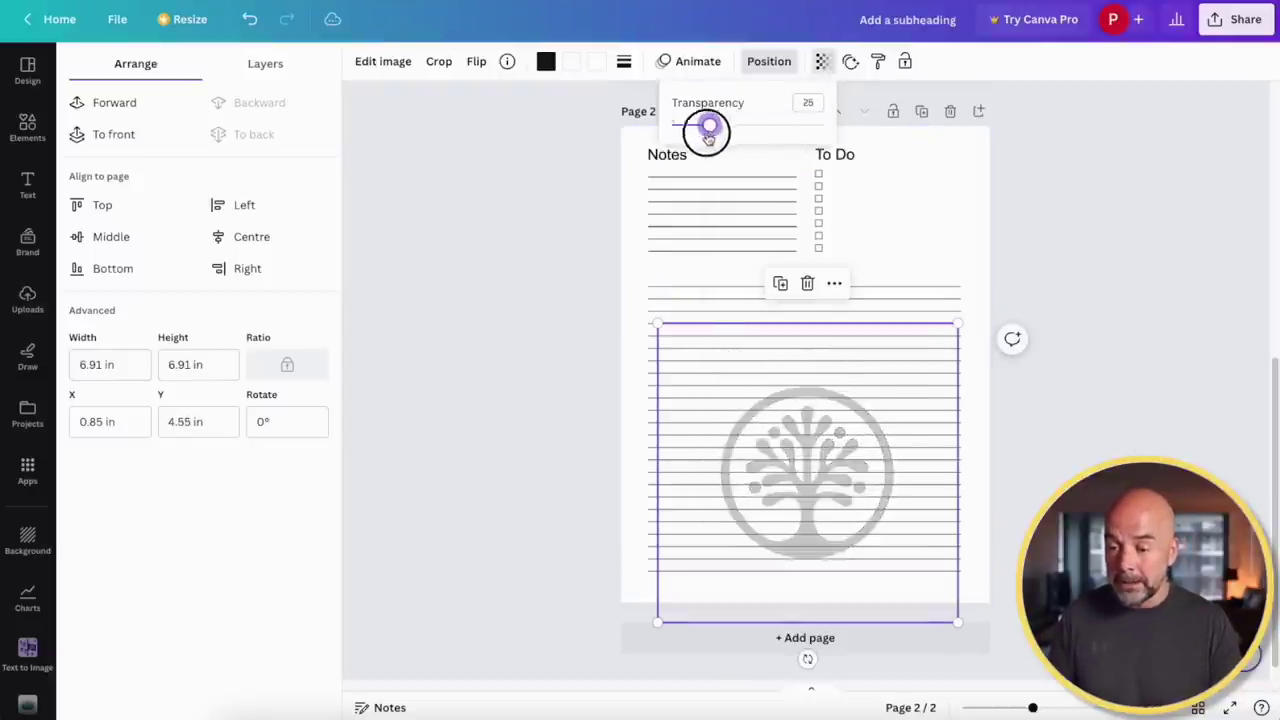
{"action": "left_click", "coordinate": [806, 662]}
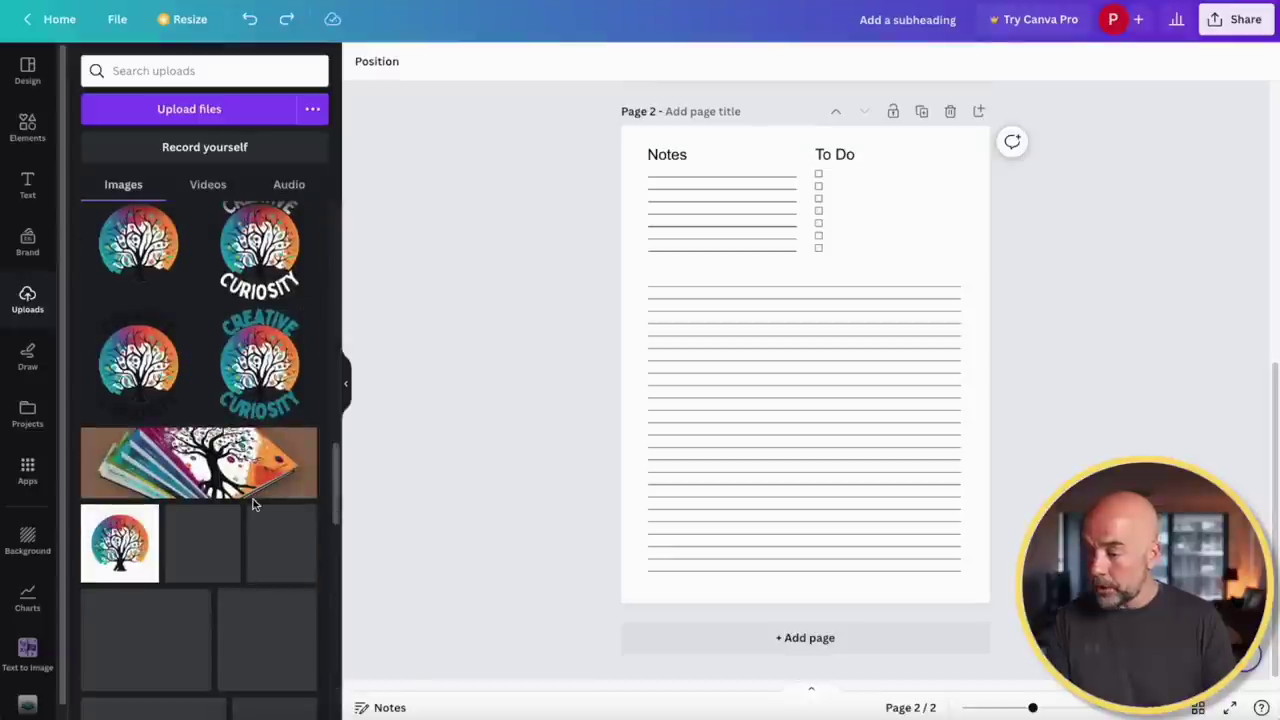
Place the cream floral pattern with the red flower on page 2 and enlarge it to about 11.27 in square, covering the page
{"action": "scroll", "coordinate": [253, 499], "scroll_direction": "down", "scroll_amount": 3}
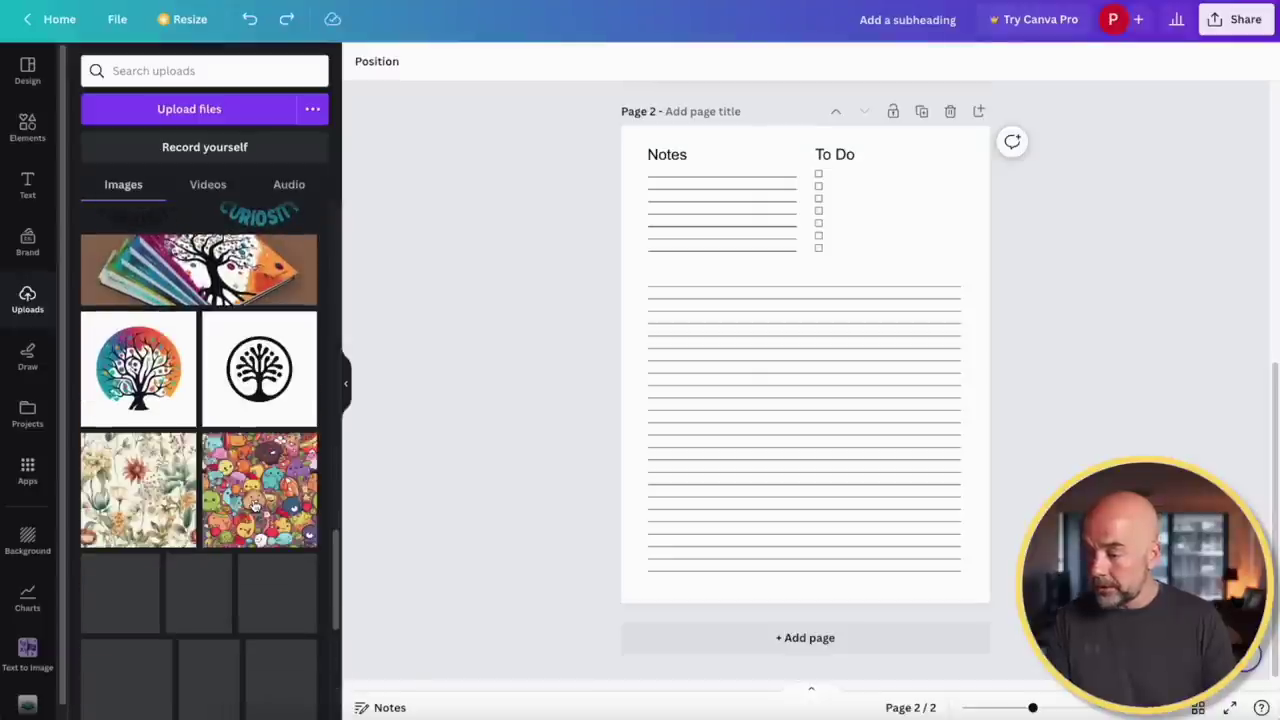
{"action": "left_click", "coordinate": [141, 462]}
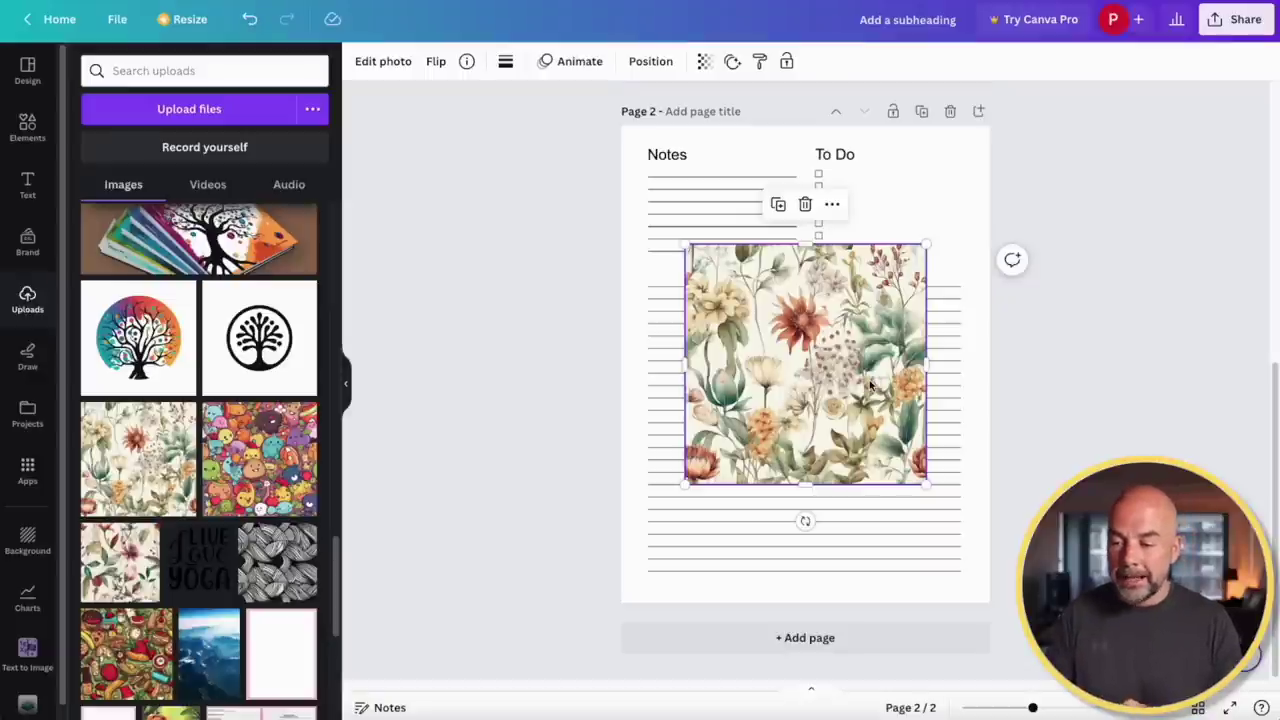
{"action": "left_click_drag", "start_coordinate": [855, 400], "coordinate": [792, 281]}
{"action": "left_click_drag", "start_coordinate": [863, 366], "coordinate": [1043, 677]}
{"action": "left_click_drag", "start_coordinate": [1055, 480], "coordinate": [1018, 478]}
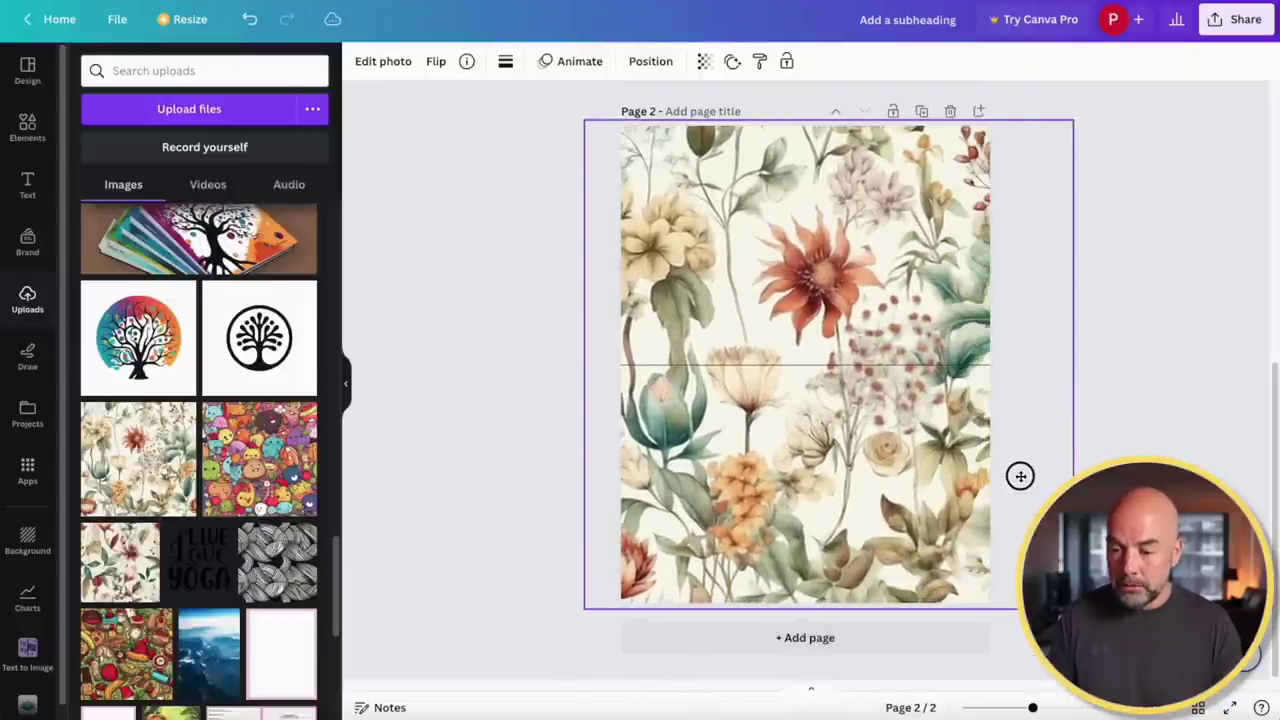
Send the floral pattern behind the notes template and lower its transparency value to make a faint background
{"action": "left_click", "coordinate": [650, 62]}
{"action": "left_click", "coordinate": [277, 101]}
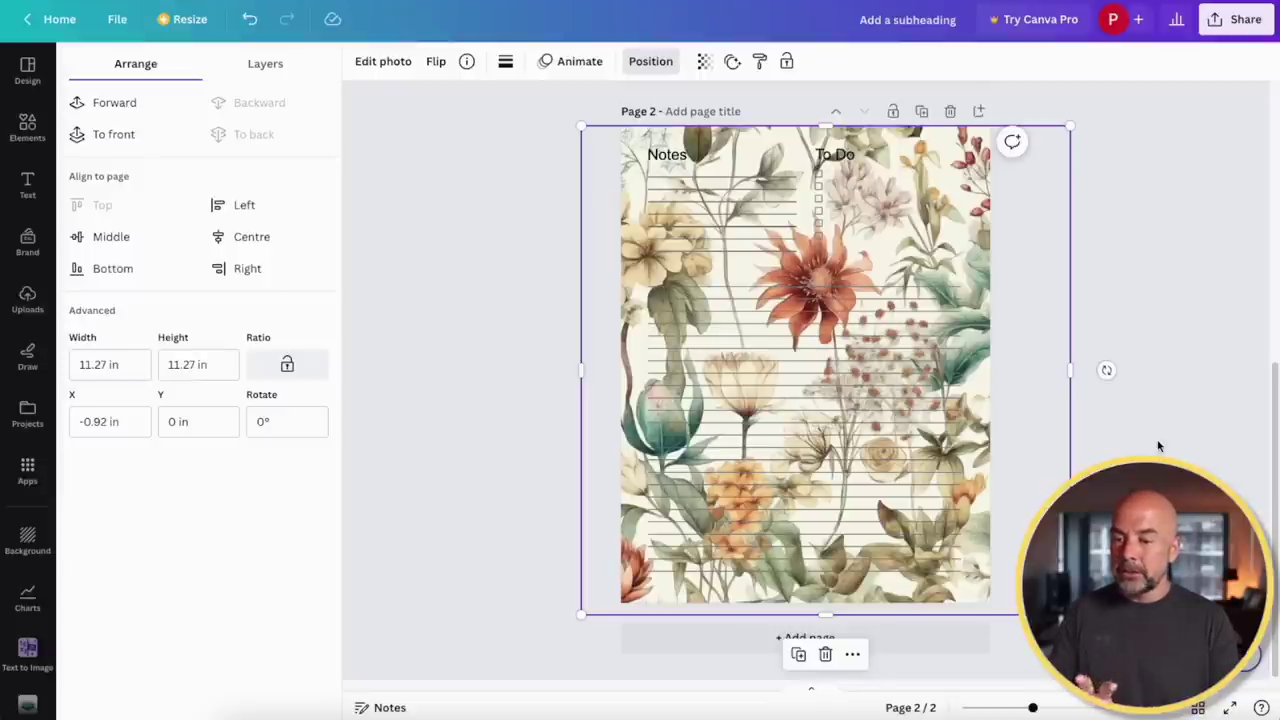
{"action": "left_click", "coordinate": [705, 63]}
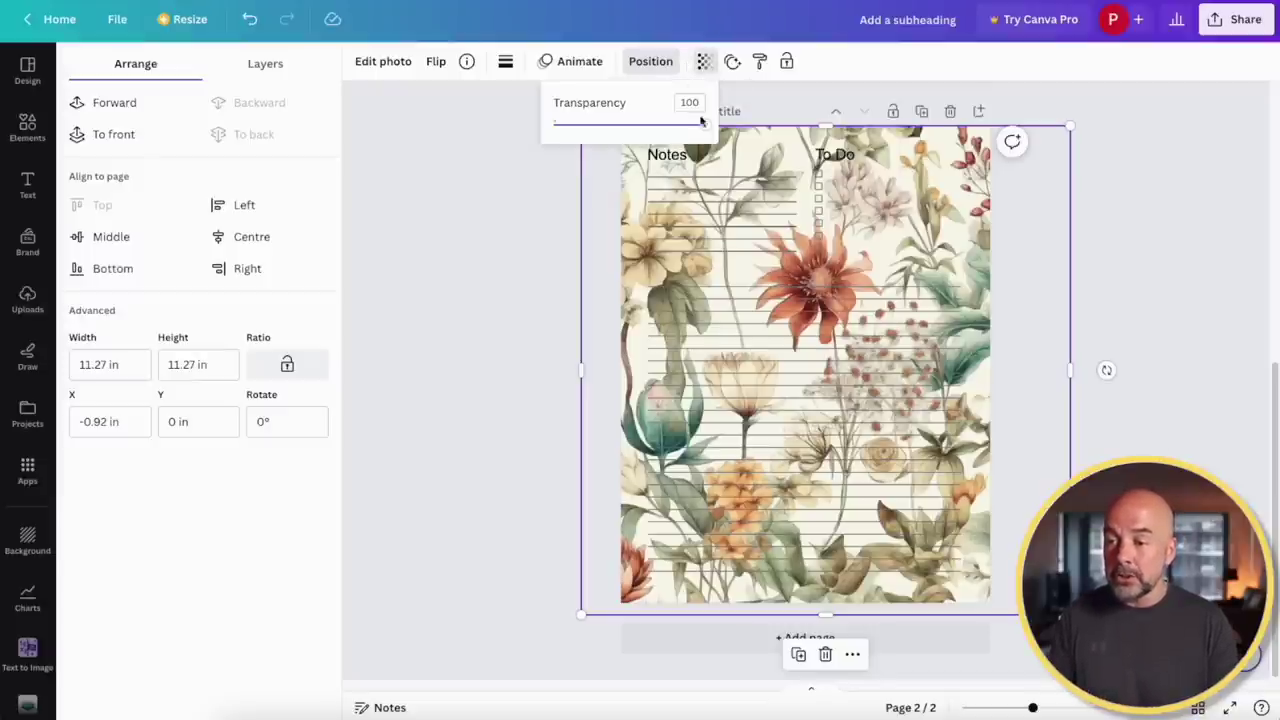
{"action": "left_click_drag", "start_coordinate": [705, 126], "coordinate": [580, 128]}
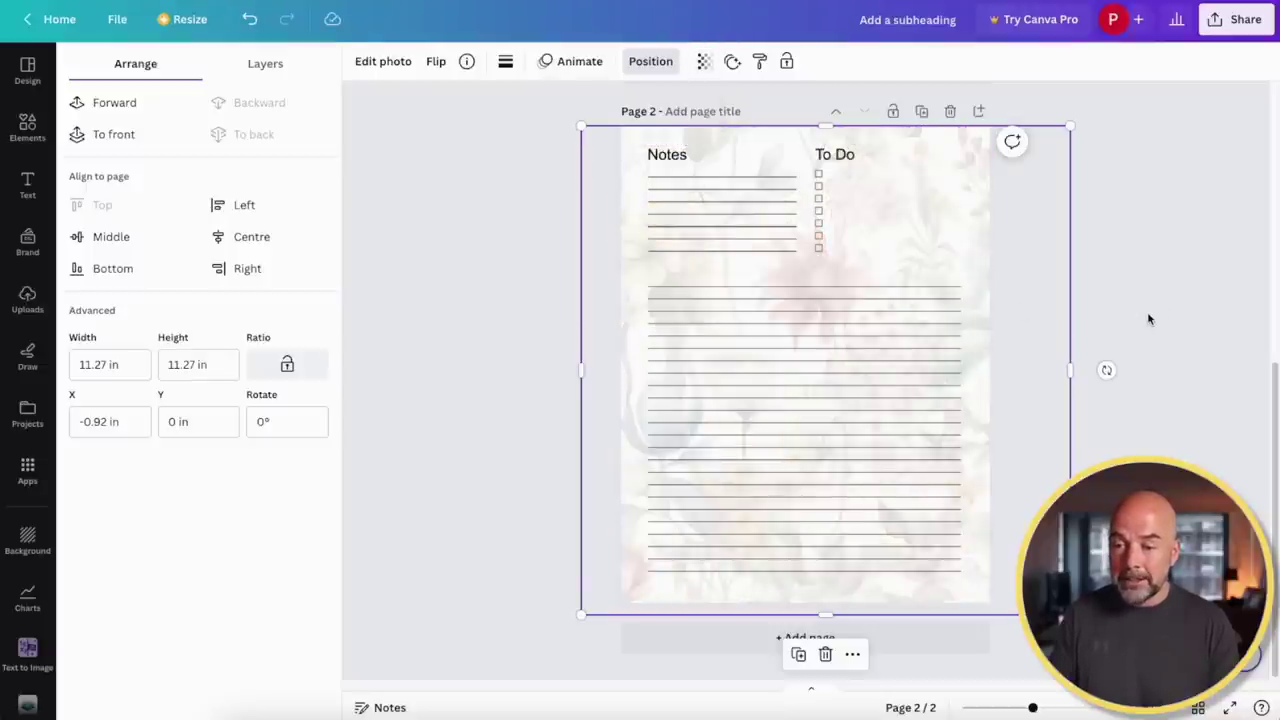
{"action": "left_click", "coordinate": [1140, 312]}
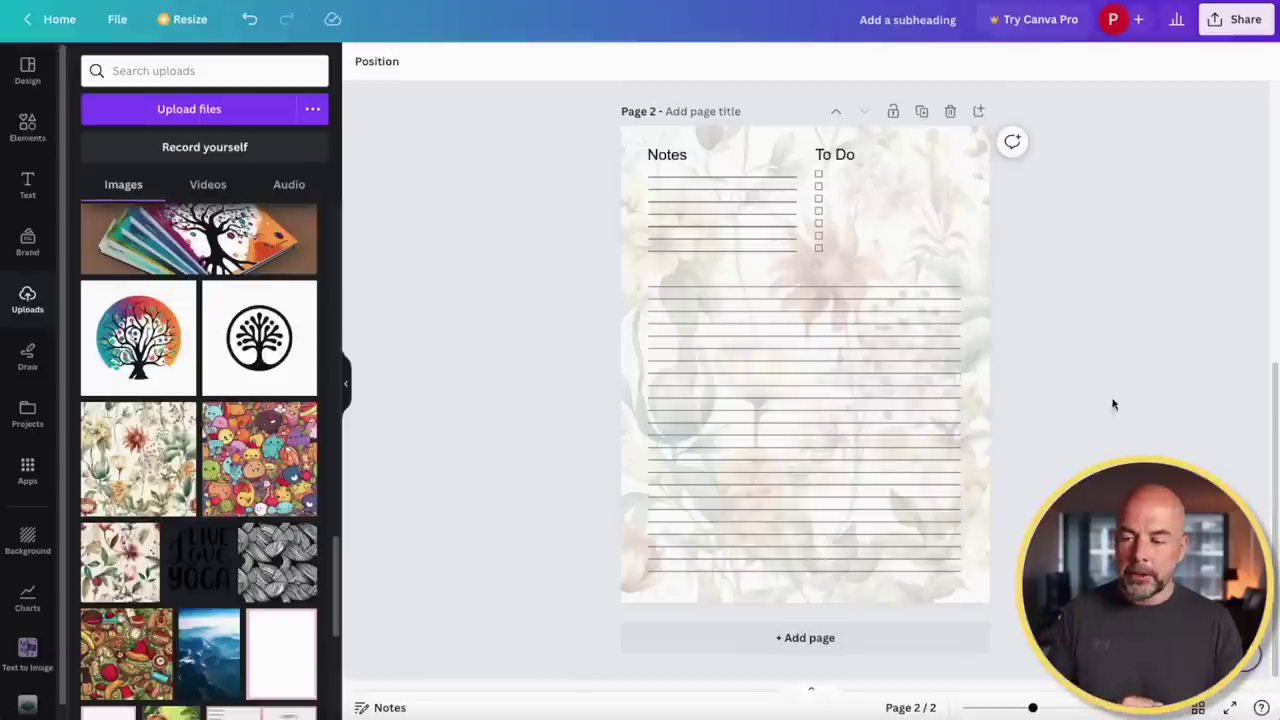
Shift the notes template down and to the left, separately from the floral background on page 2
{"action": "left_click", "coordinate": [886, 388]}
{"action": "left_click_drag", "start_coordinate": [886, 388], "coordinate": [806, 426]}
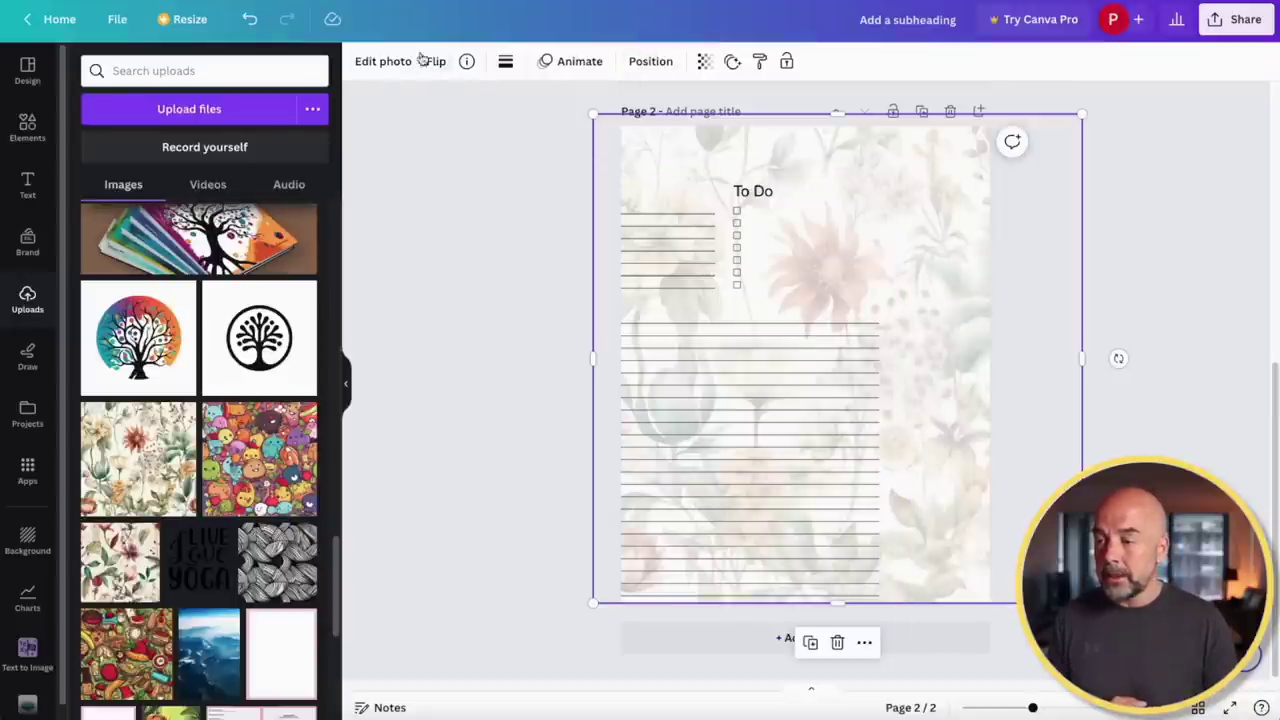
Apply the Slate mono filter to the floral background on page 2 and lower its transparency value to about 15
{"action": "left_click", "coordinate": [385, 62]}
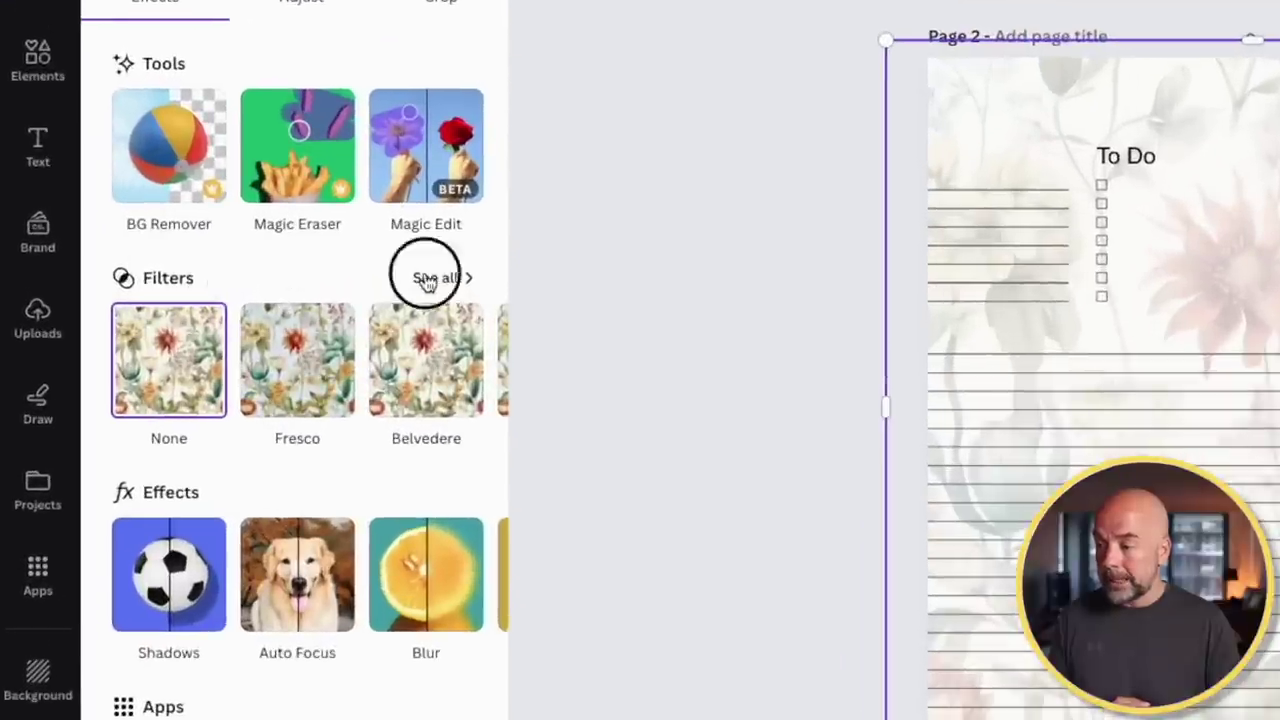
{"action": "left_click", "coordinate": [425, 278]}
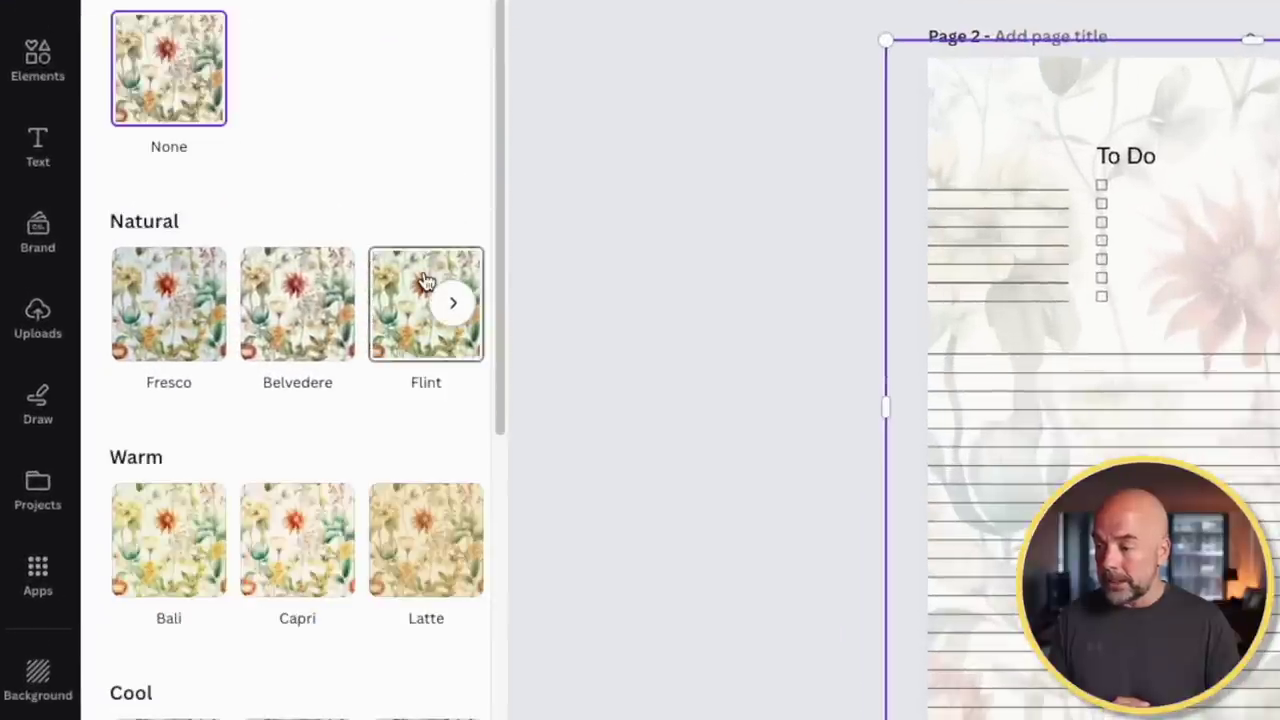
{"action": "scroll", "coordinate": [372, 437], "scroll_direction": "down", "scroll_amount": 10}
{"action": "scroll", "coordinate": [372, 437], "scroll_direction": "down", "scroll_amount": 2}
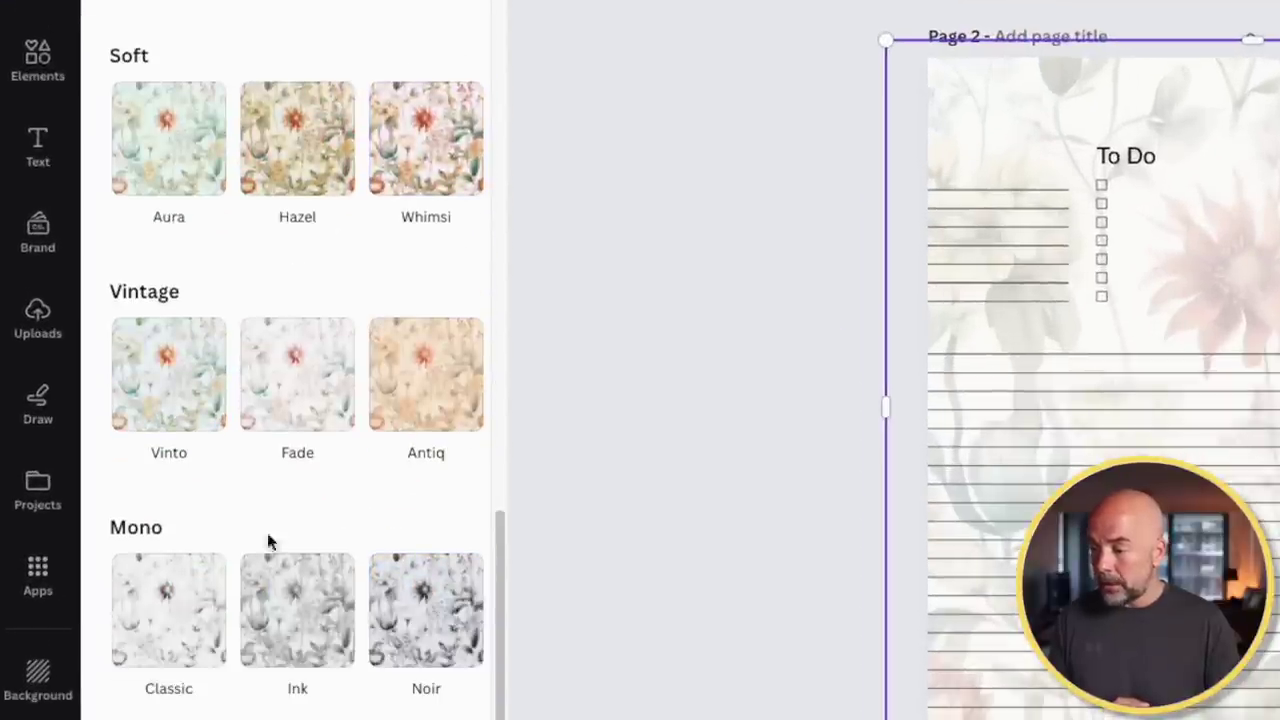
{"action": "mouse_move", "coordinate": [443, 618]}
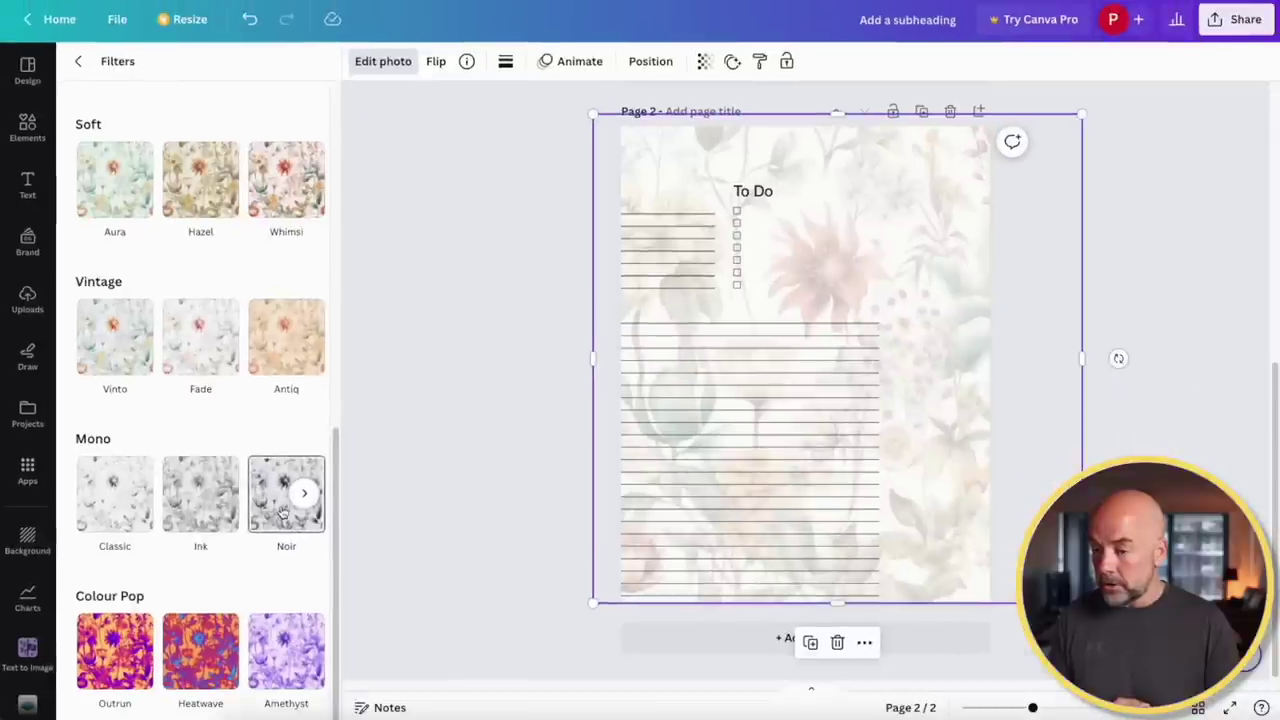
{"action": "left_click", "coordinate": [283, 512]}
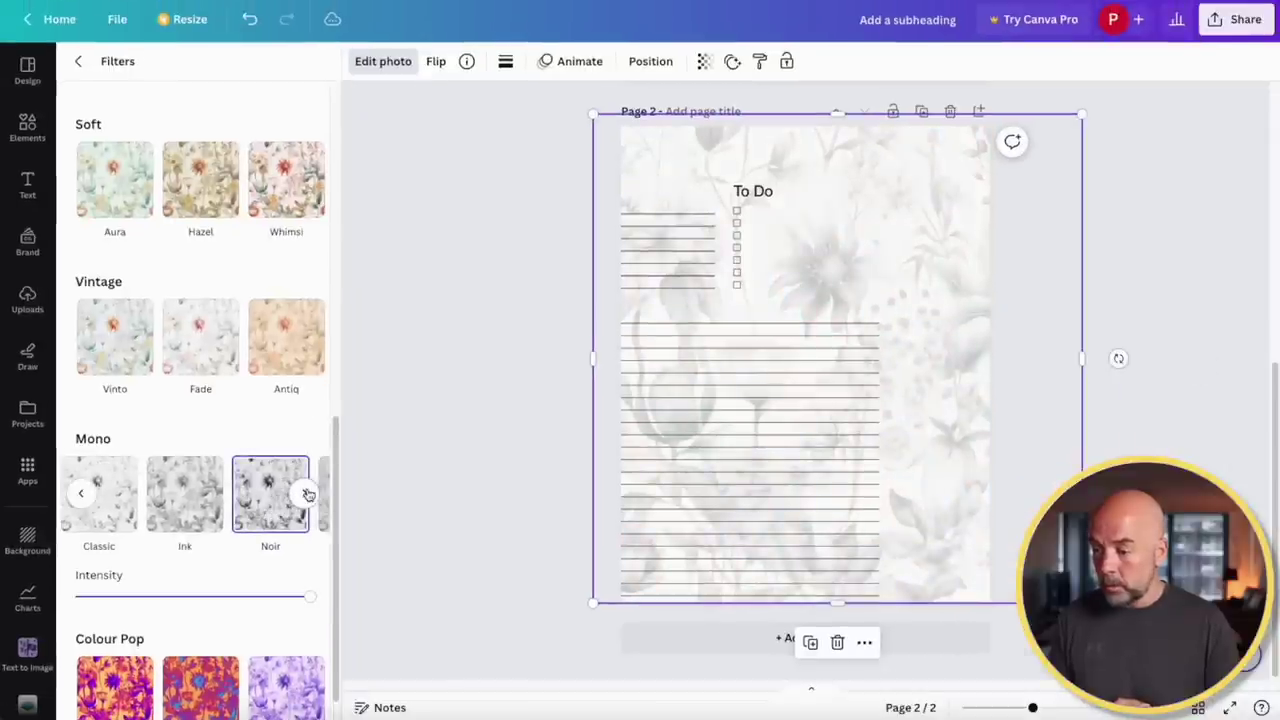
{"action": "left_click", "coordinate": [304, 493]}
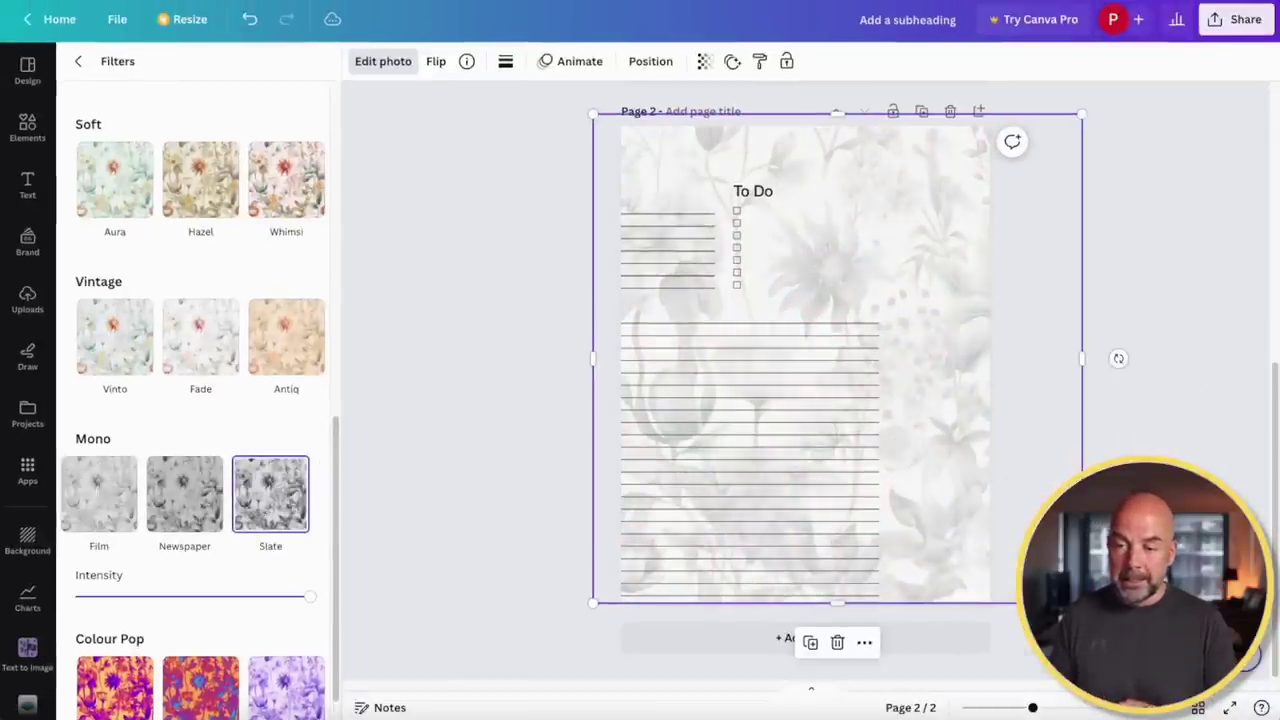
{"action": "left_click", "coordinate": [704, 64]}
{"action": "mouse_move", "coordinate": [592, 130]}
{"action": "left_mouse_down"}
{"action": "mouse_move", "coordinate": [634, 127]}
{"action": "mouse_move", "coordinate": [578, 130]}
{"action": "left_mouse_up"}
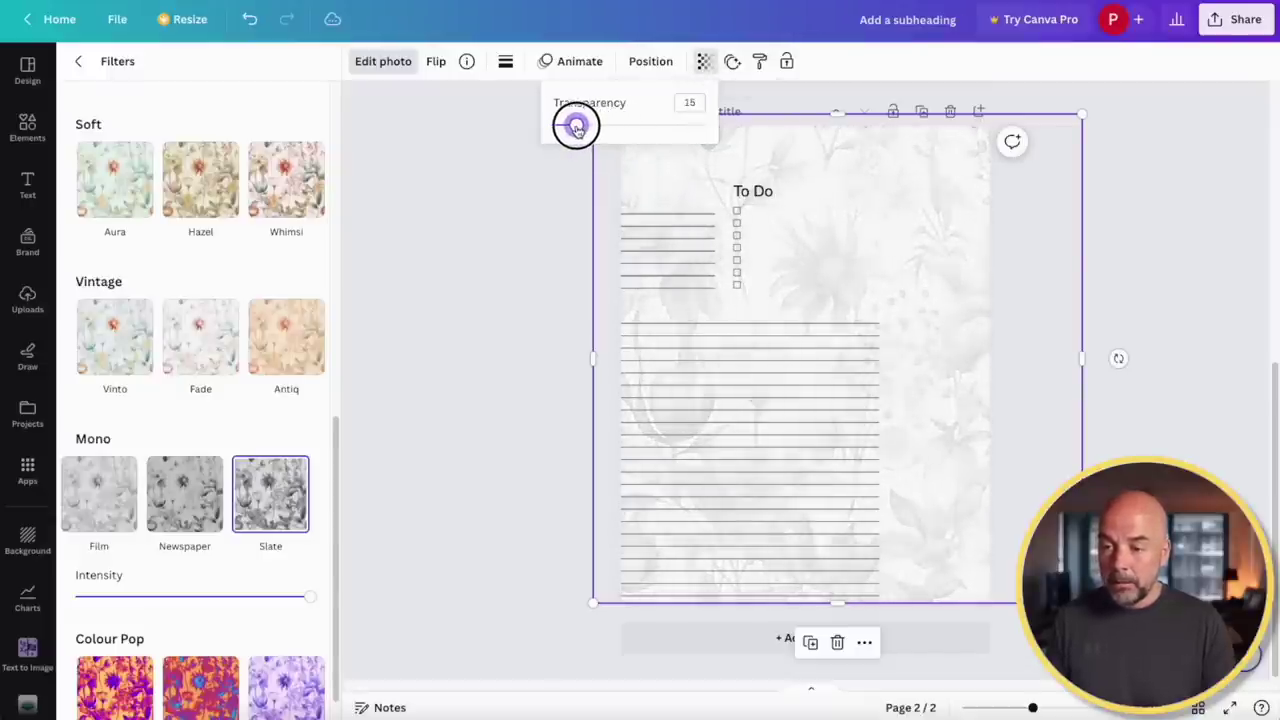
Remove the floral background from page 2 and move the notes template back to the centre of the page
{"action": "left_click_drag", "start_coordinate": [800, 443], "coordinate": [872, 409]}
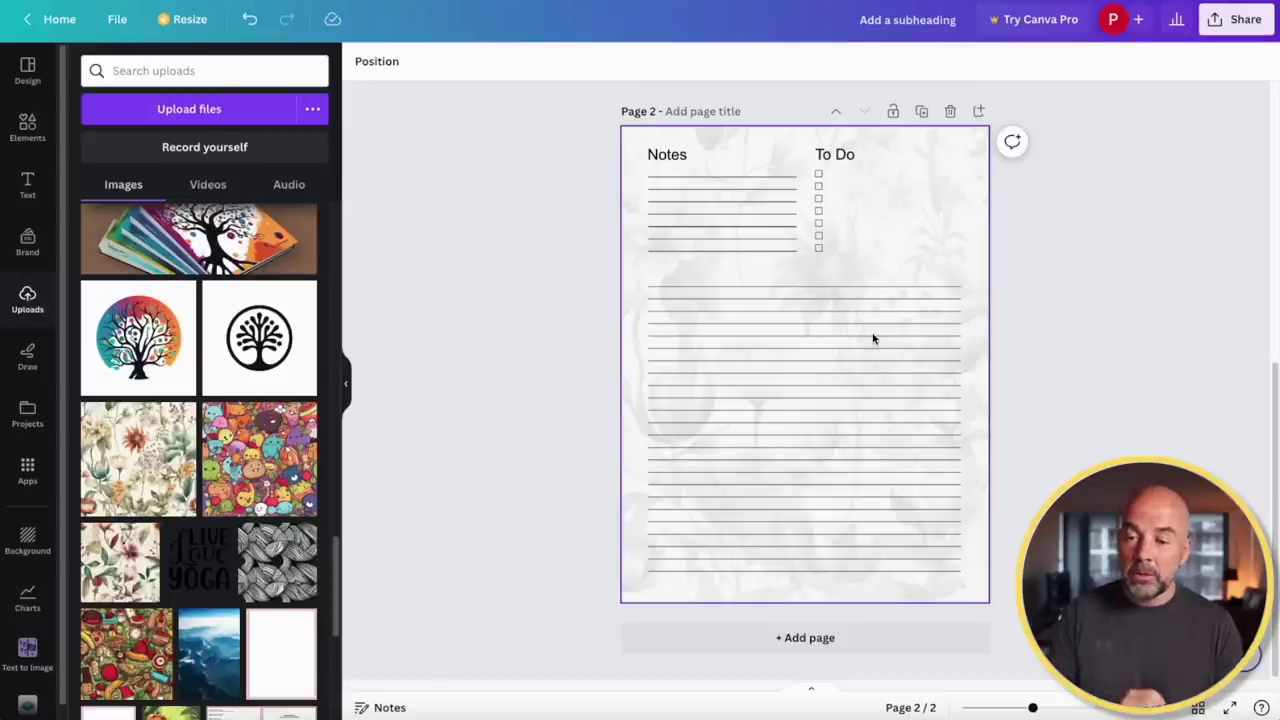
{"action": "left_click_drag", "start_coordinate": [874, 342], "coordinate": [805, 365]}
{"action": "left_click_drag", "start_coordinate": [789, 417], "coordinate": [866, 383]}
Add the uploaded line-art flower stem to page 2, tilt it about 5.9° clockwise and place it in the page's lower right corner
{"action": "scroll", "coordinate": [172, 455], "scroll_direction": "down", "scroll_amount": 5}
{"action": "left_click", "coordinate": [172, 455]}
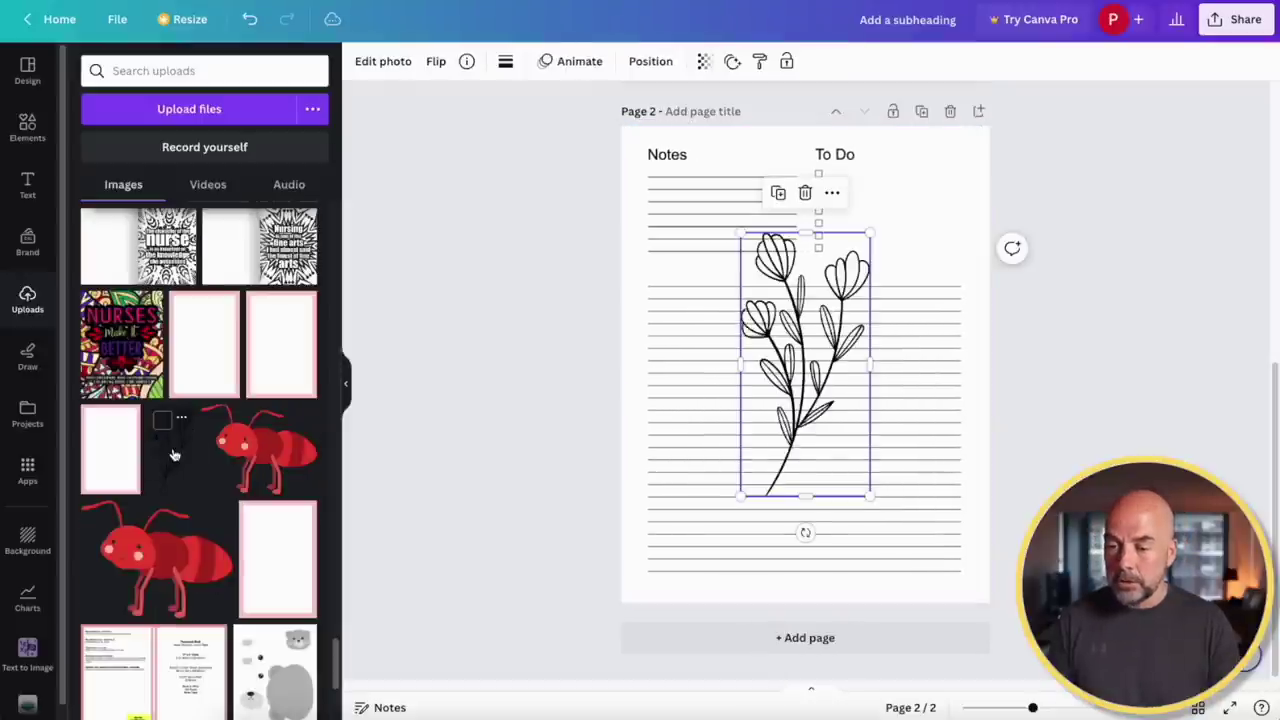
{"action": "left_click_drag", "start_coordinate": [806, 408], "coordinate": [860, 450]}
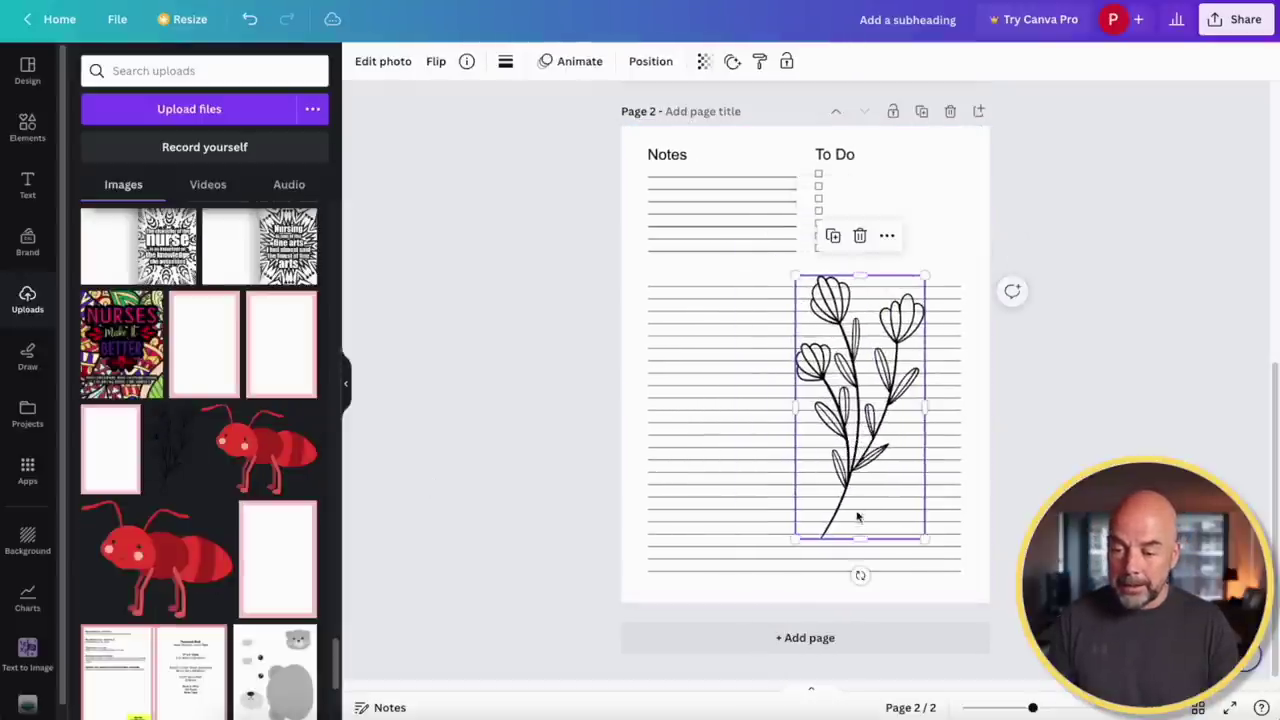
{"action": "left_click_drag", "start_coordinate": [857, 574], "coordinate": [860, 640]}
{"action": "left_click_drag", "start_coordinate": [885, 470], "coordinate": [923, 457]}
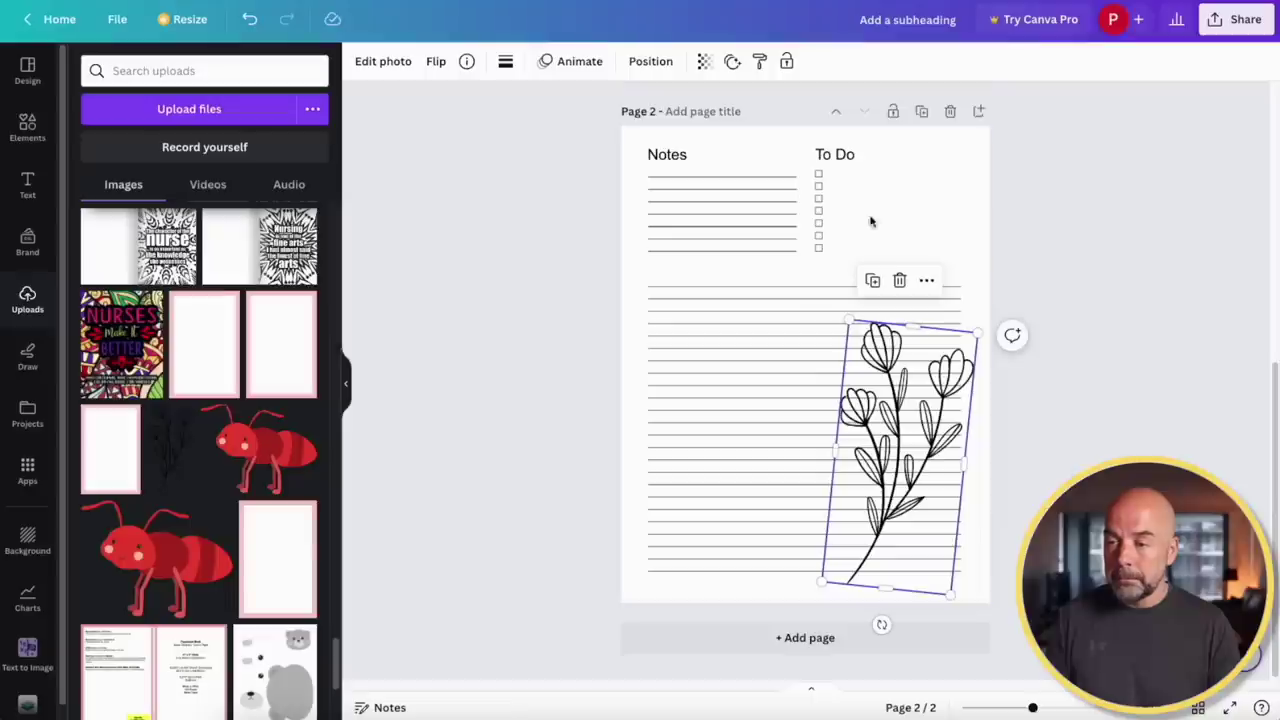
Send the flower stem behind the notes template and lower its transparency value to fade it
{"action": "left_click", "coordinate": [651, 62]}
{"action": "left_click", "coordinate": [276, 106]}
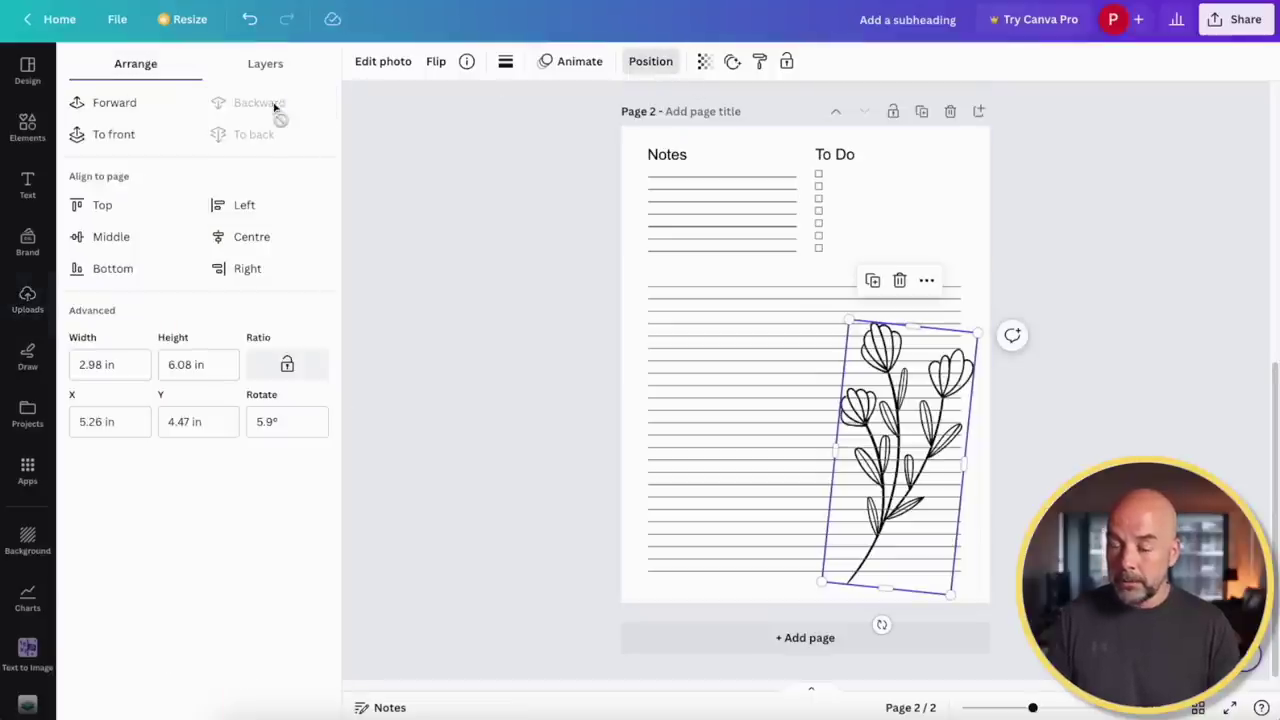
{"action": "left_click", "coordinate": [704, 62]}
{"action": "left_click_drag", "start_coordinate": [704, 128], "coordinate": [661, 125]}
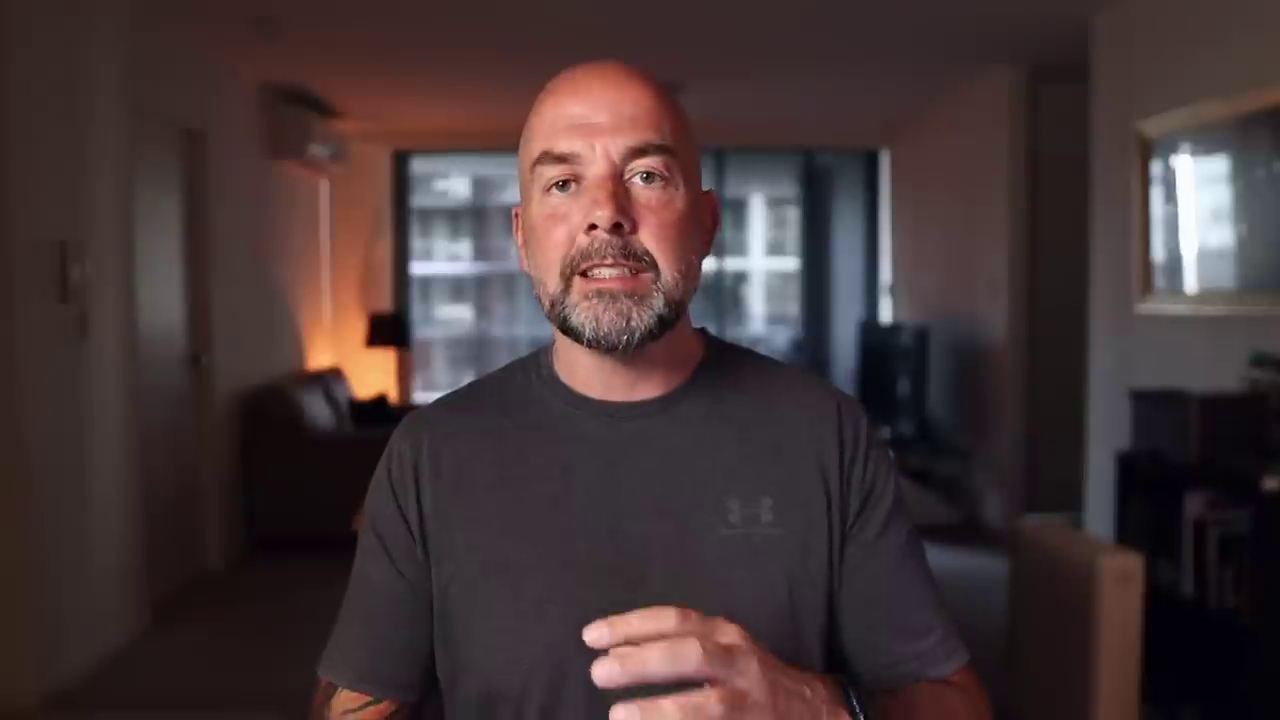